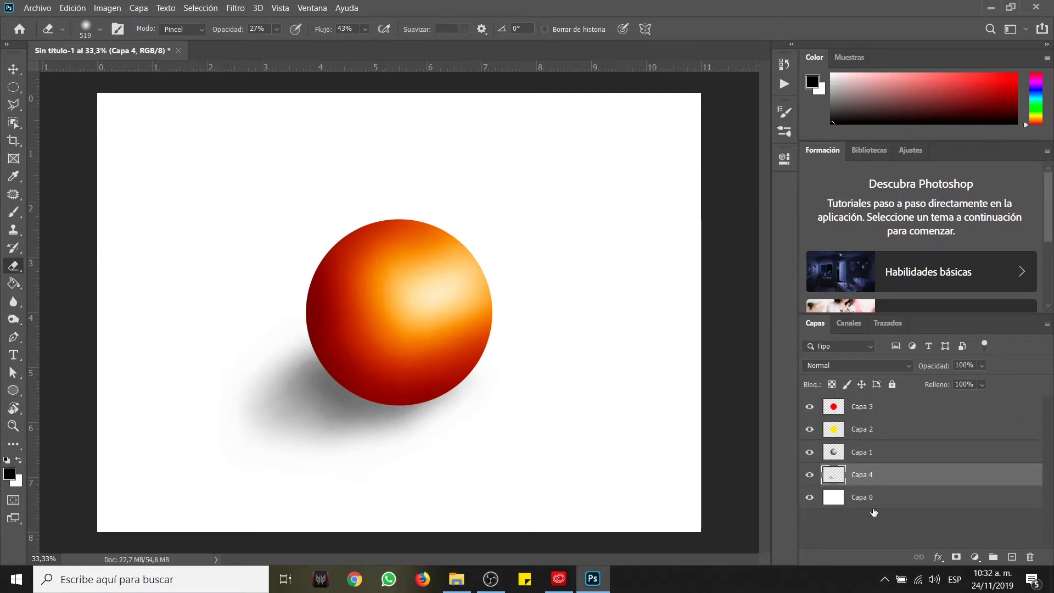
- Compare the finished sphere with and without colour by toggling the visibility of the Capa 3 and Capa 2 layers
click(810, 407)
click(810, 429)
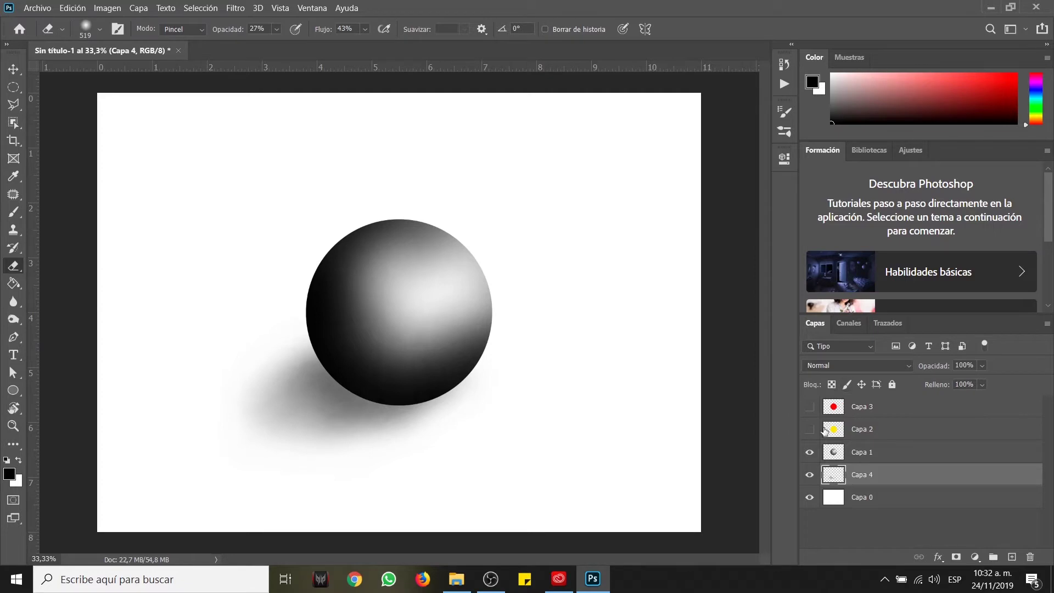
click(810, 429)
click(810, 406)
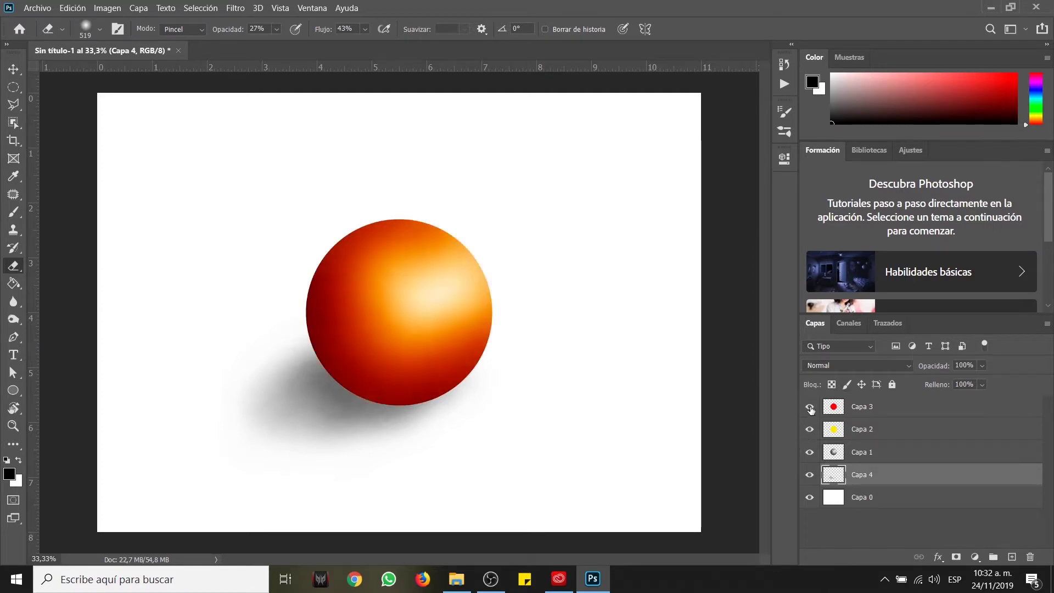
click(811, 407)
click(809, 429)
click(810, 429)
click(810, 429)
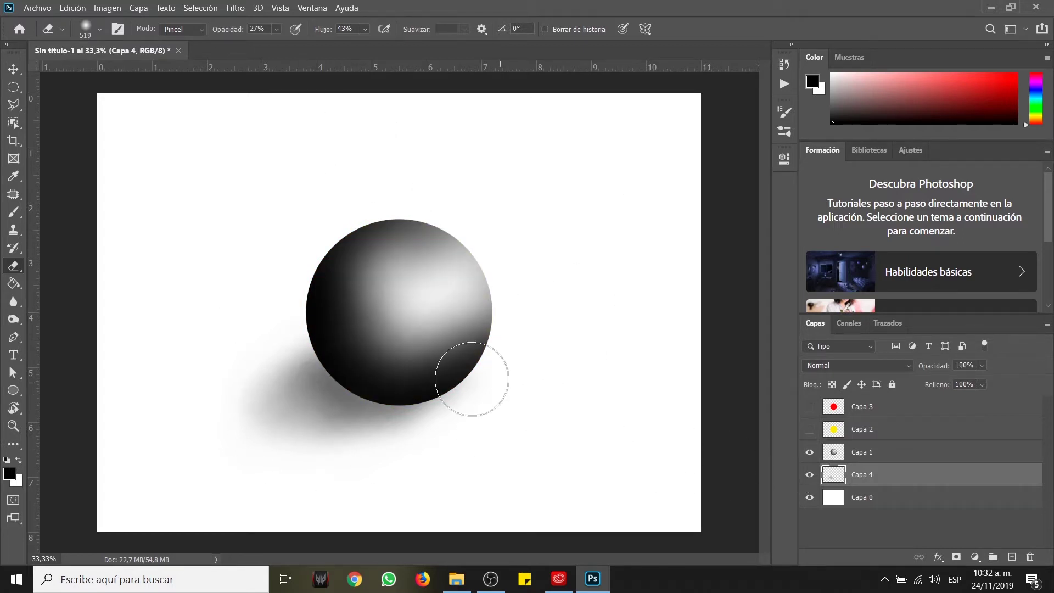
- Check the shading layer Capa 1 and shadow layer Capa 4 by hiding them, and show all the sphere's layers again
click(812, 458)
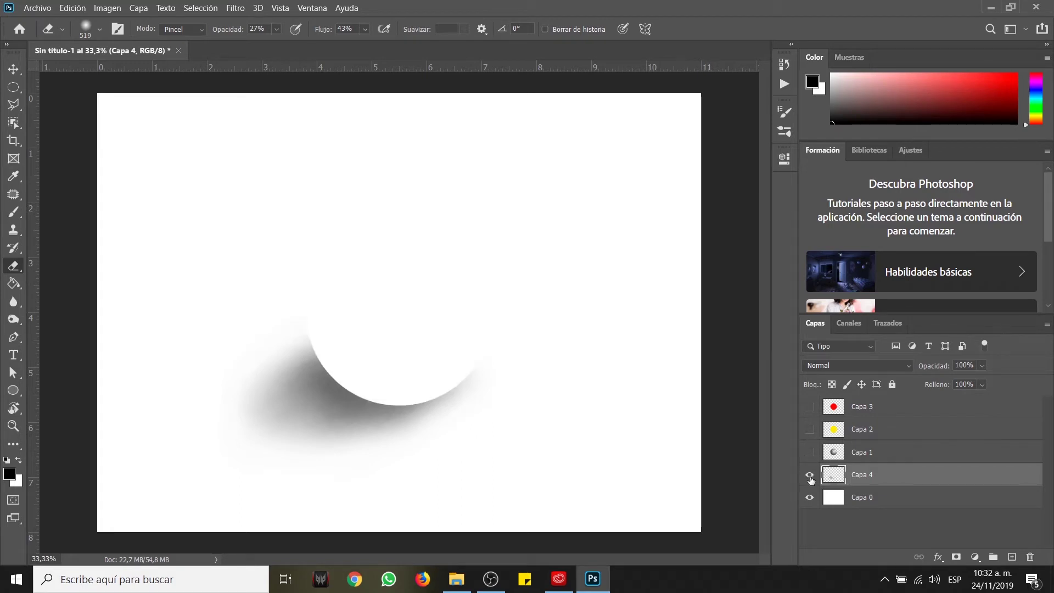
click(810, 475)
click(811, 475)
click(810, 452)
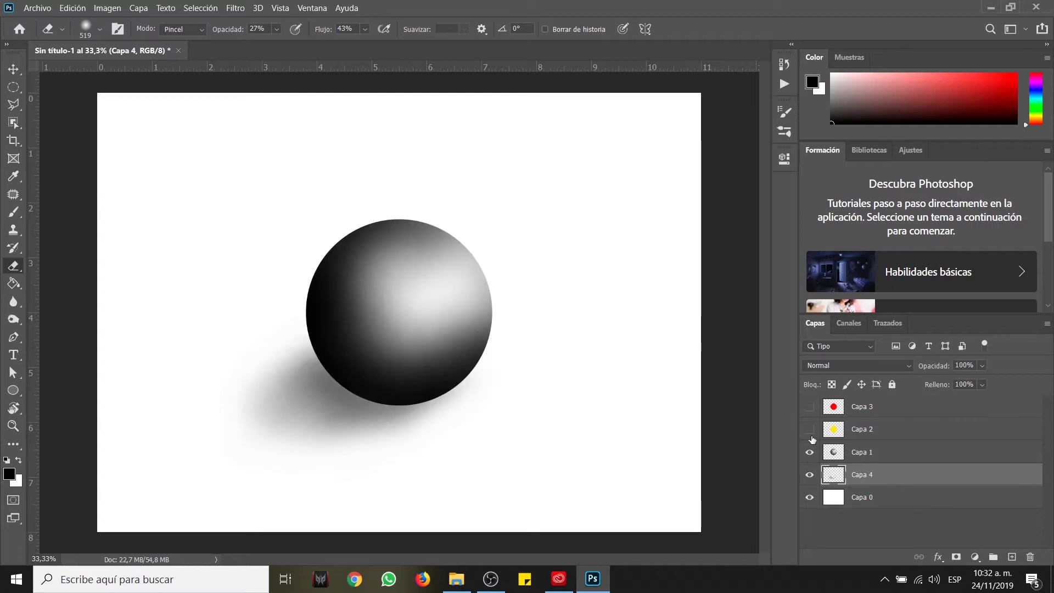
click(810, 429)
click(810, 407)
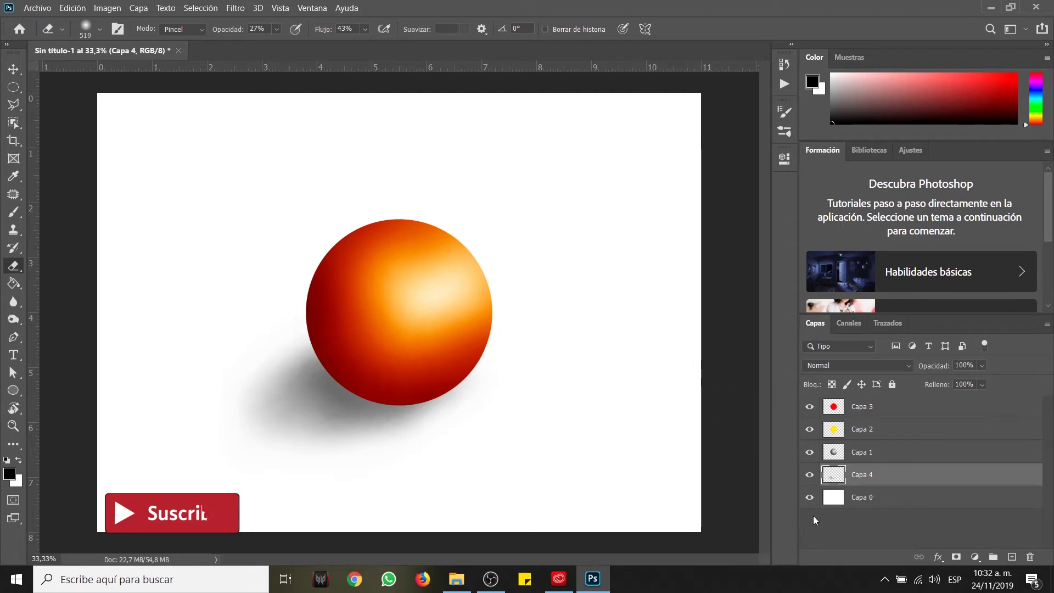
- Create a new document from the Carta preset in landscape orientation, 11 x 8 inches at 300 pixels per inch
click(42, 8)
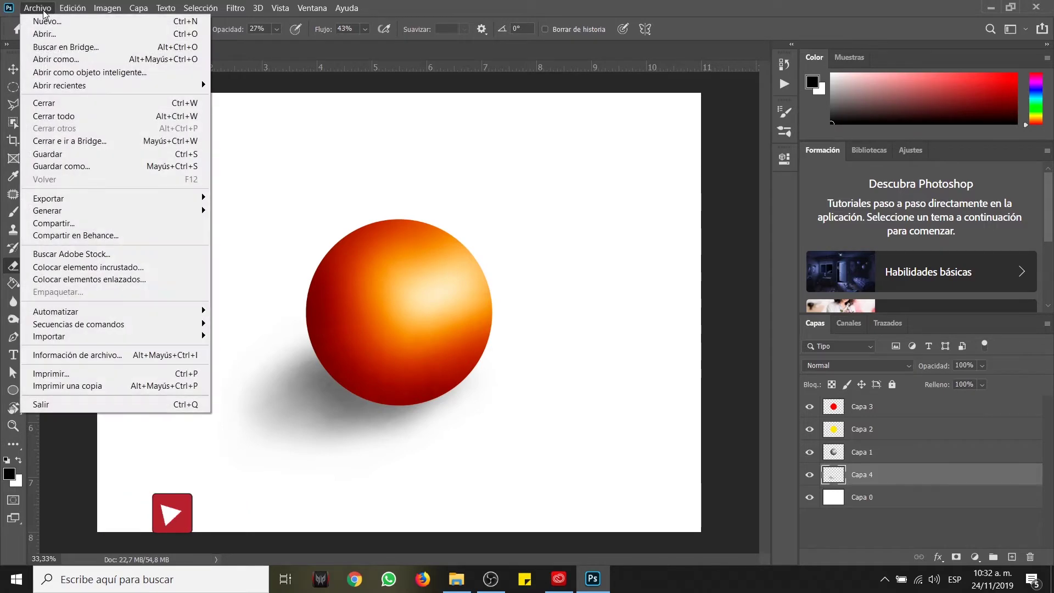
click(46, 22)
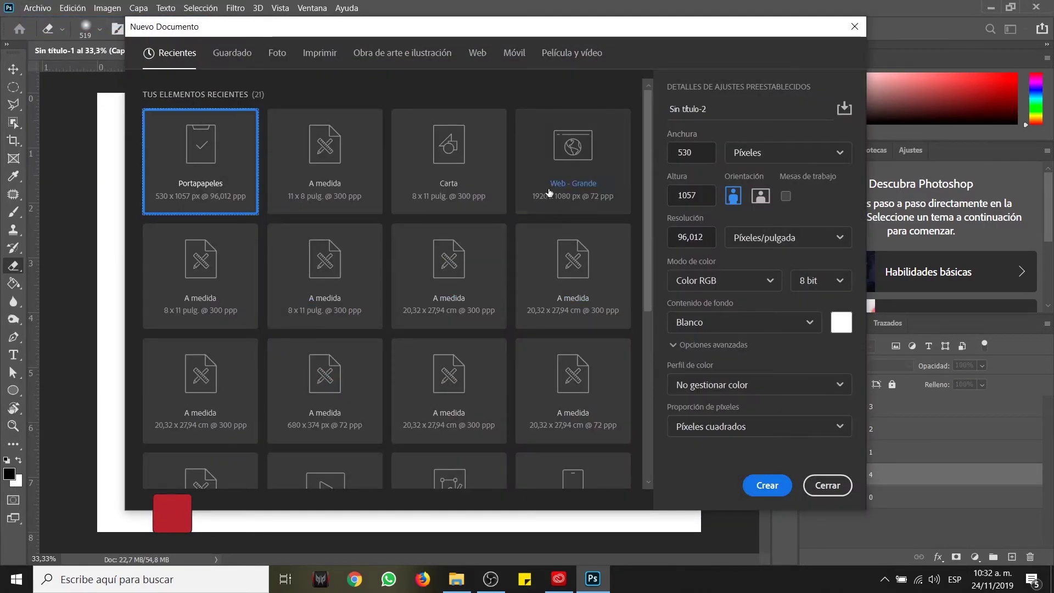
click(454, 145)
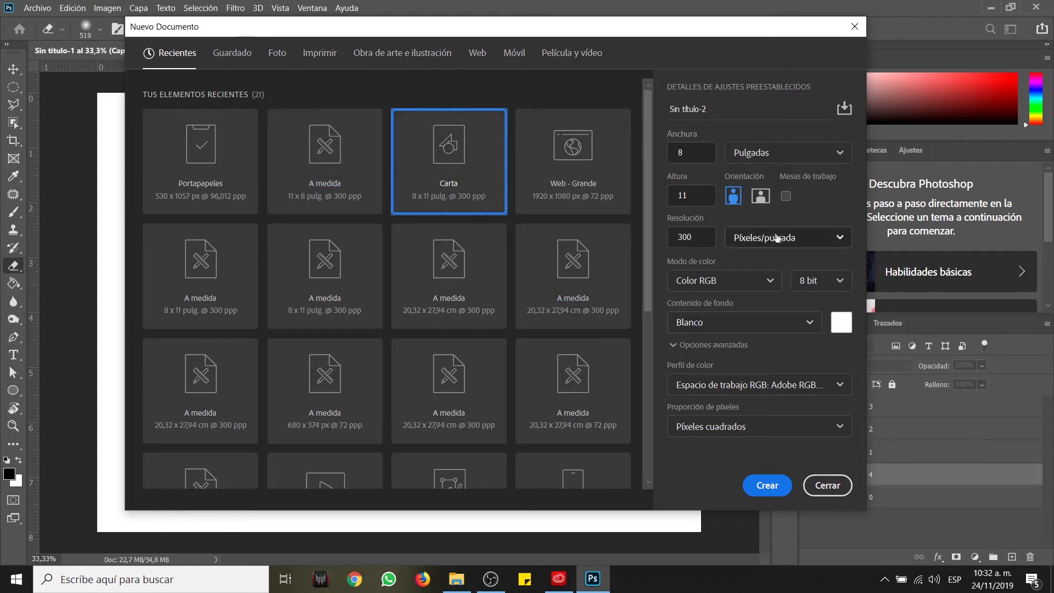
click(761, 197)
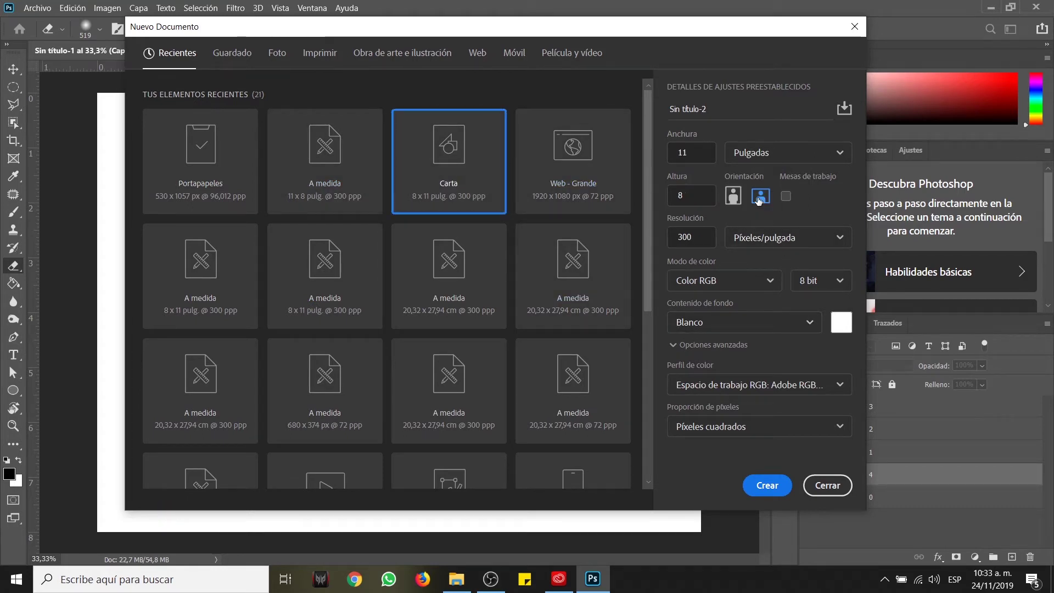
click(767, 487)
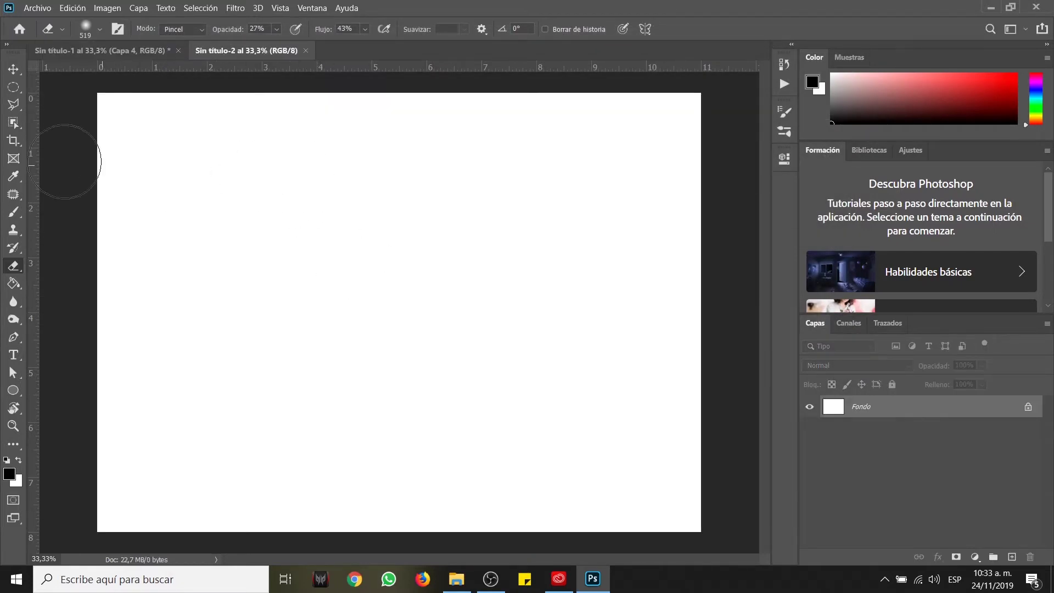
- Add a new layer and make a circular elliptical-marquee selection about 3 inches wide, centred on the canvas
click(13, 88)
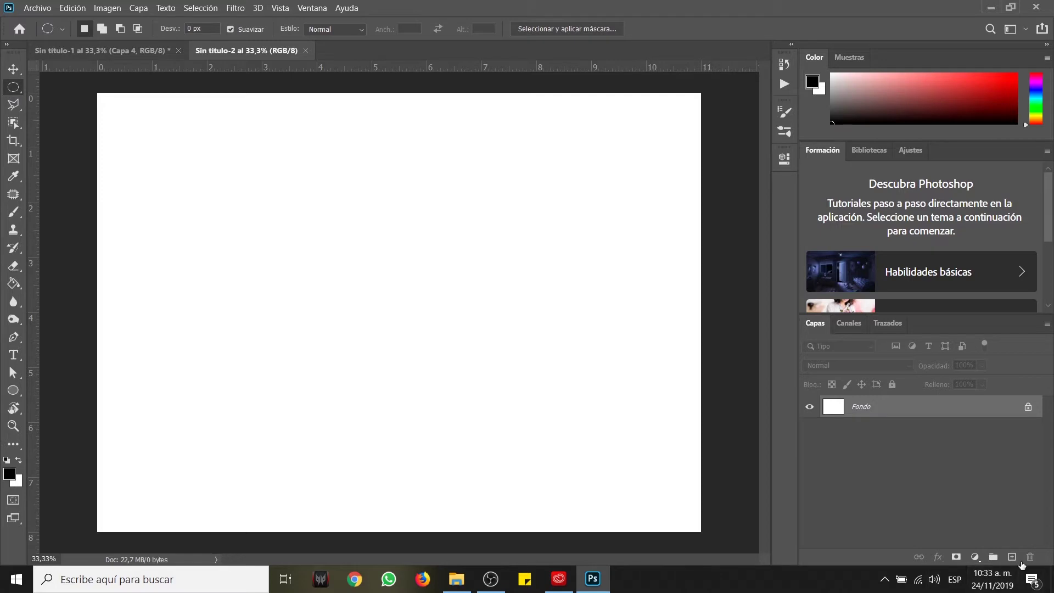
click(1012, 557)
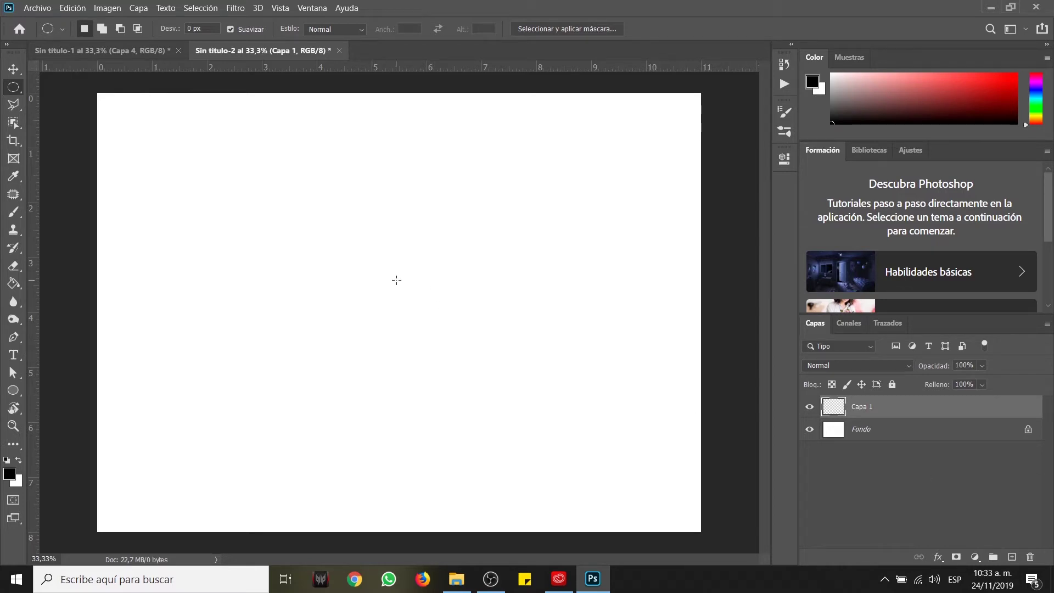
right_click(13, 88)
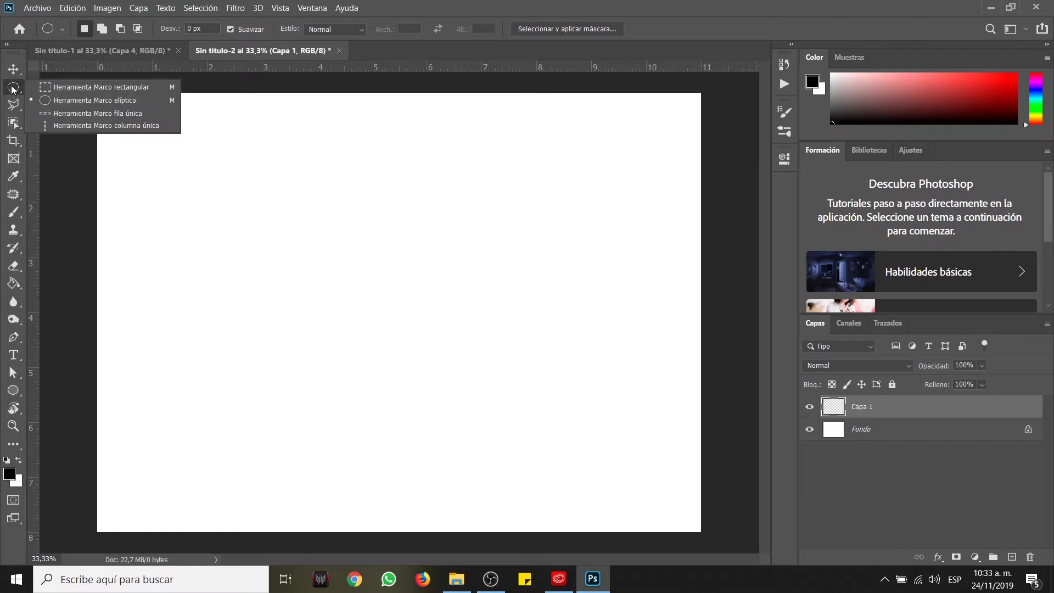
click(97, 102)
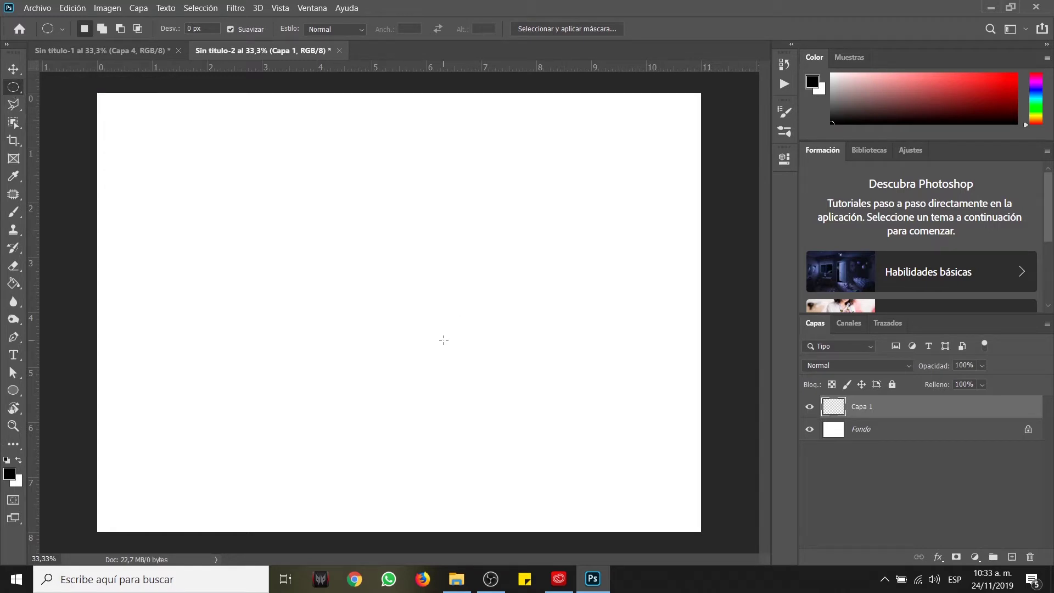
drag(444, 339, 285, 180)
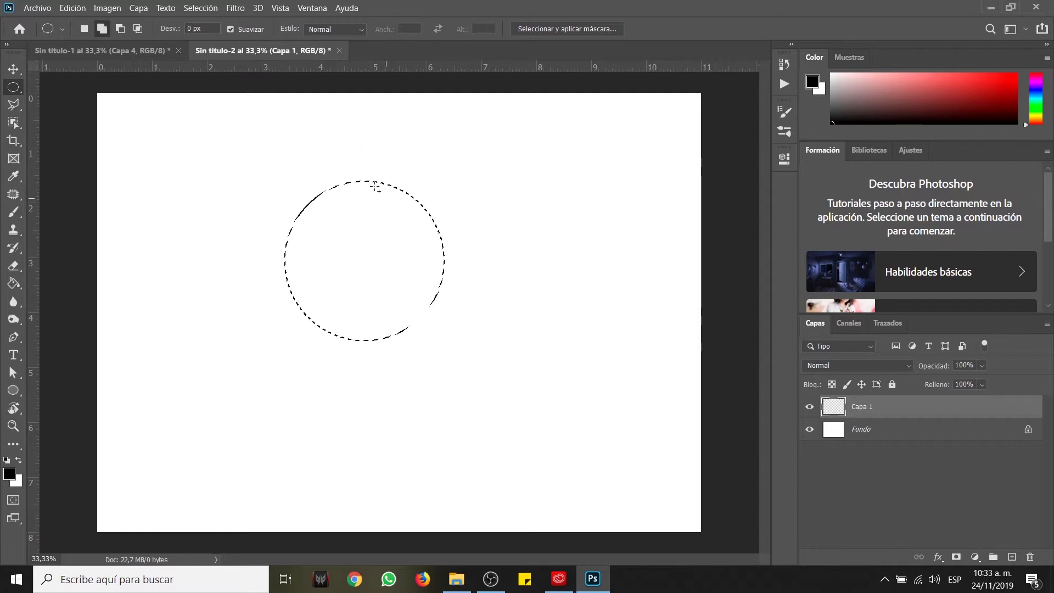
click(84, 29)
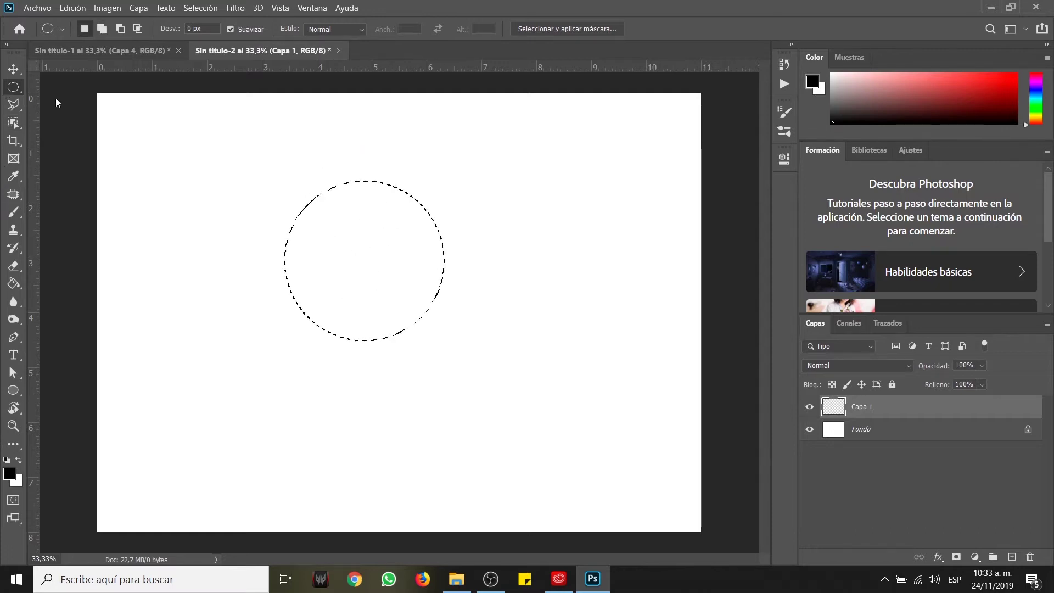
drag(444, 252, 477, 306)
- Activate the Brush tool and set its opacity, flow and smoothing to 100%
key(b)
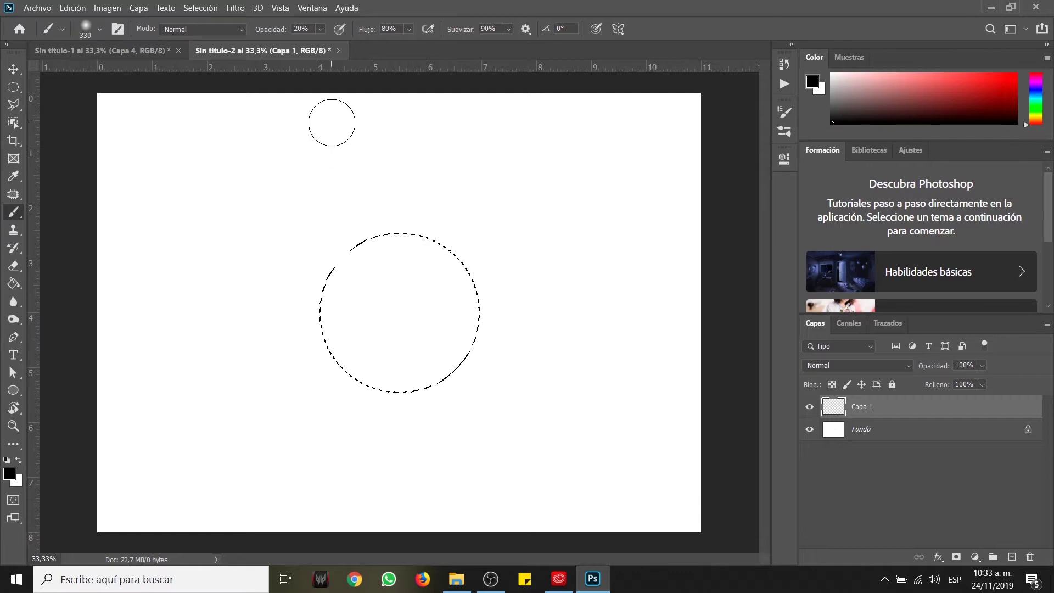
click(320, 29)
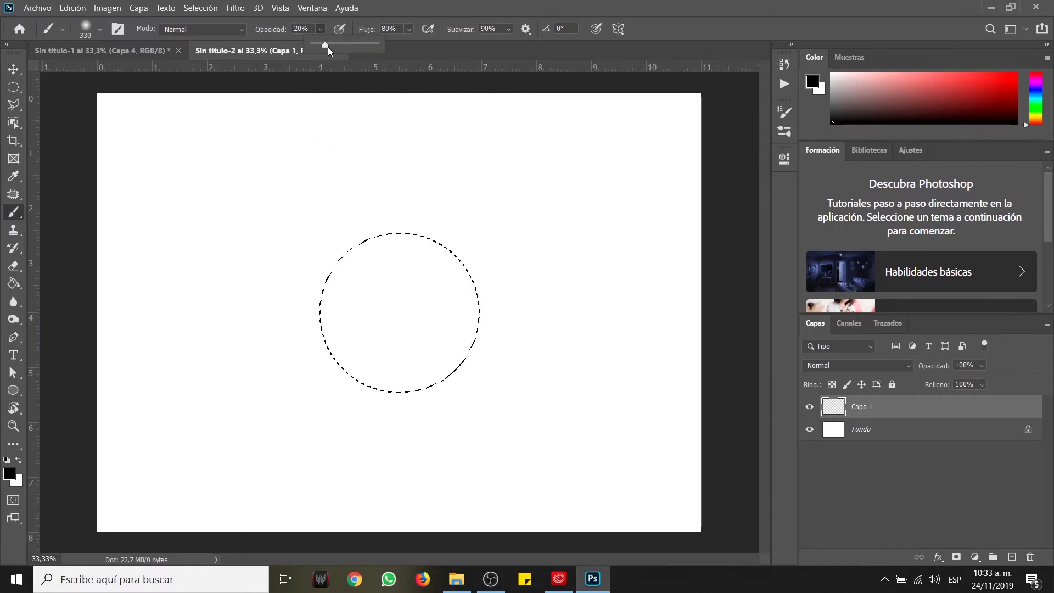
click(409, 30)
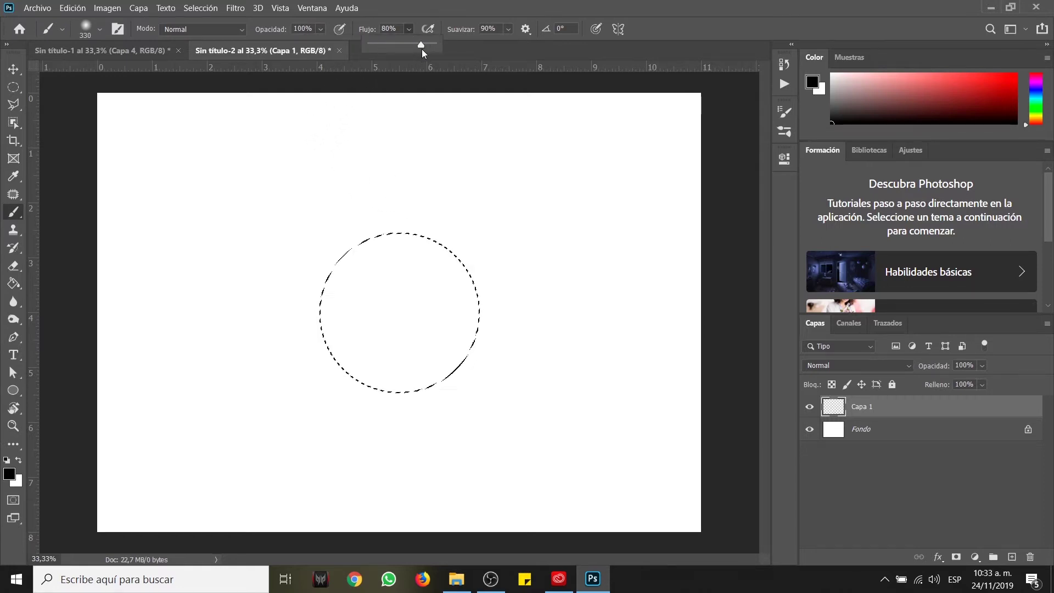
drag(432, 48, 424, 42)
click(509, 28)
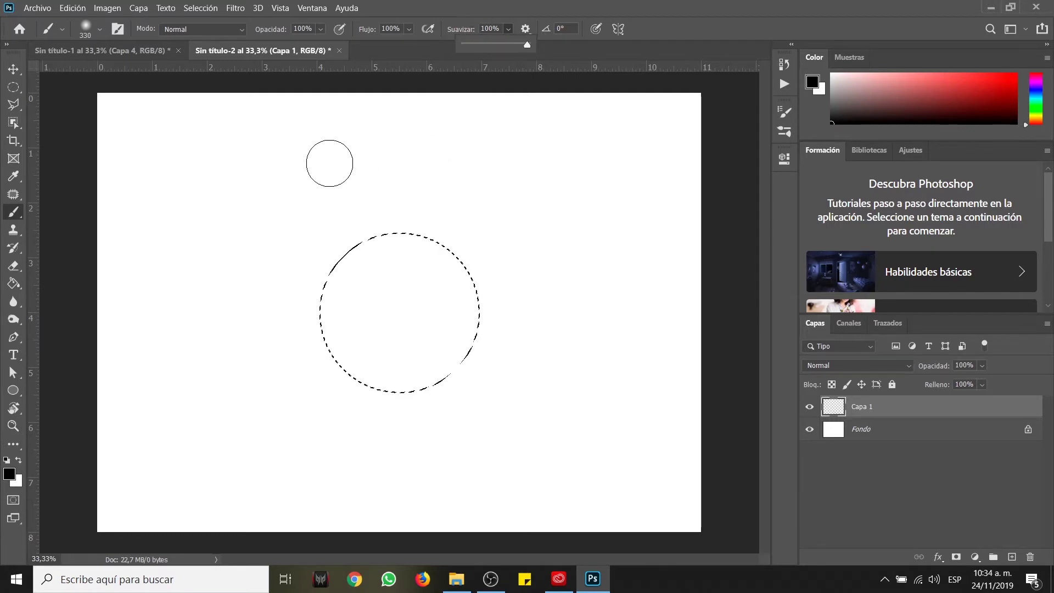
- Try painting the circular selection black with the hard round Circular definido brush, and undo the strokes
right_click(412, 307)
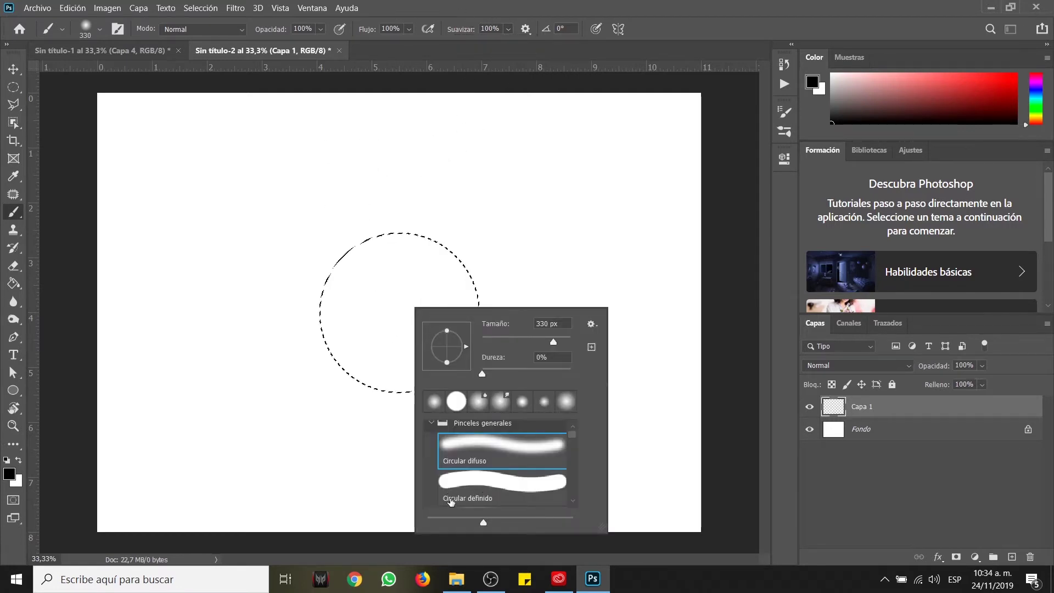
click(510, 492)
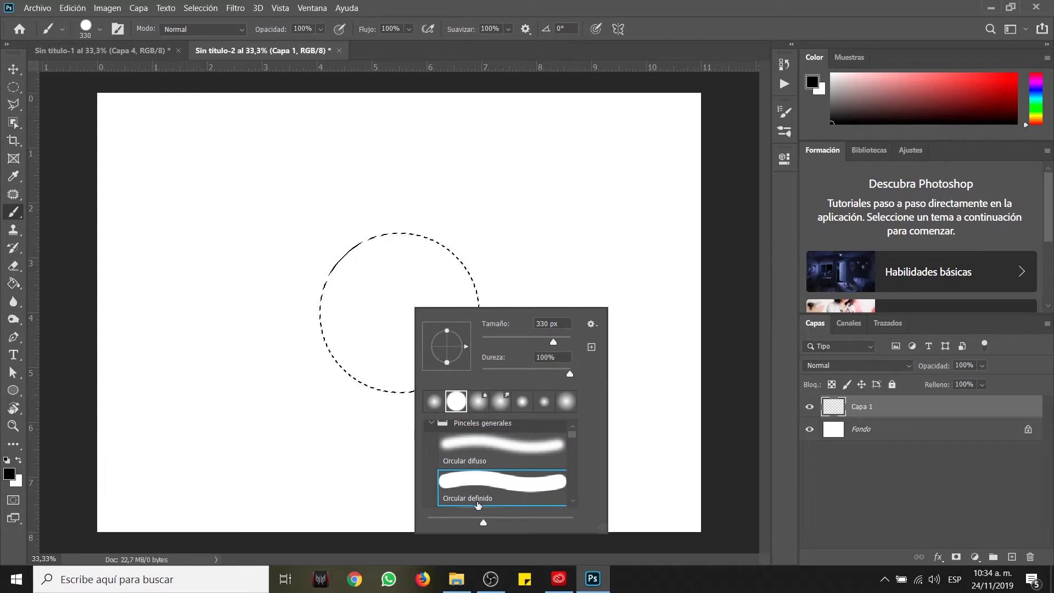
click(446, 246)
mouse_move(446, 246)
mouse_down()
mouse_move(352, 353)
mouse_move(322, 408)
mouse_move(347, 425)
mouse_move(496, 239)
mouse_up()
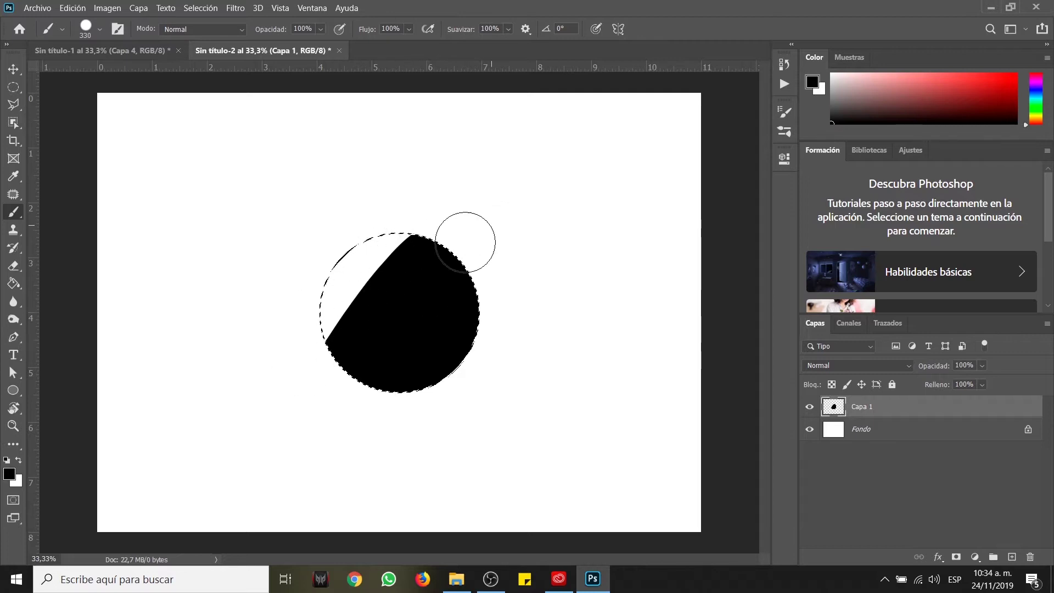
key(ctrl+z)
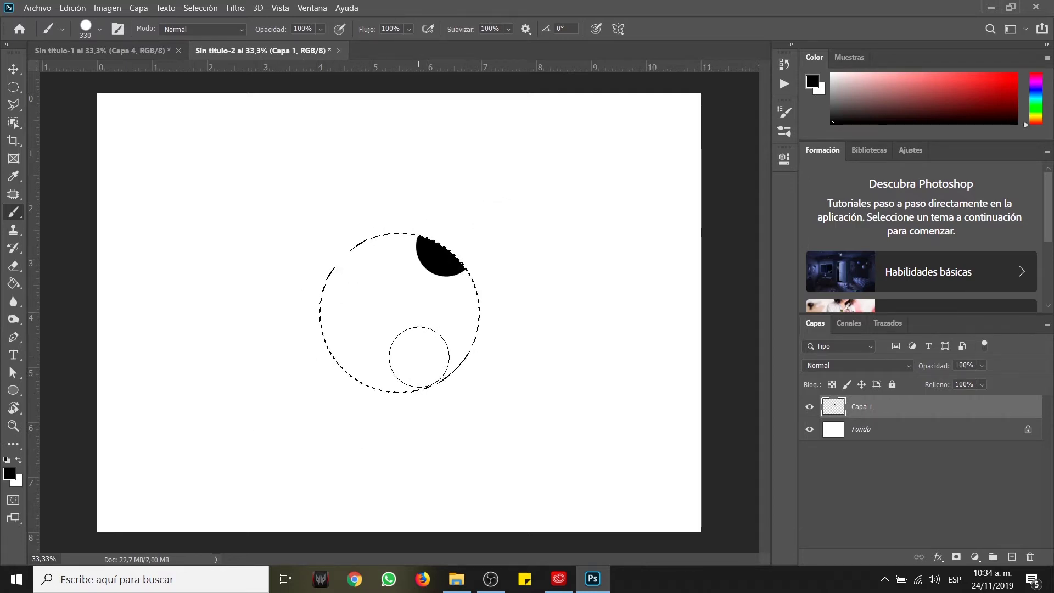
key(ctrl+z)
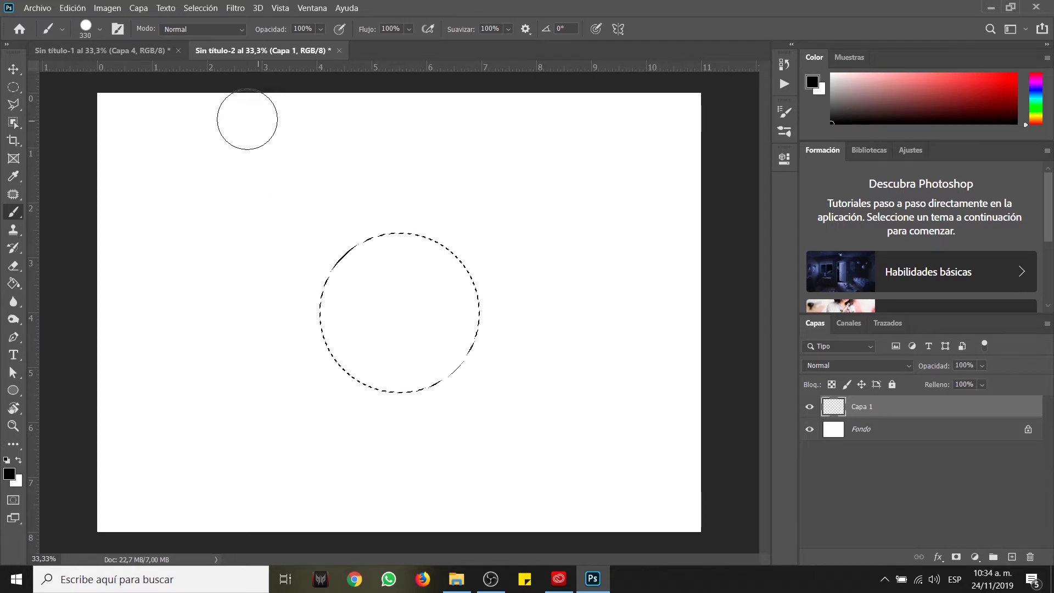
- Examine the grey shading in the finished sphere document with Capa 3 and Capa 2 hidden, and return to the new document
click(101, 50)
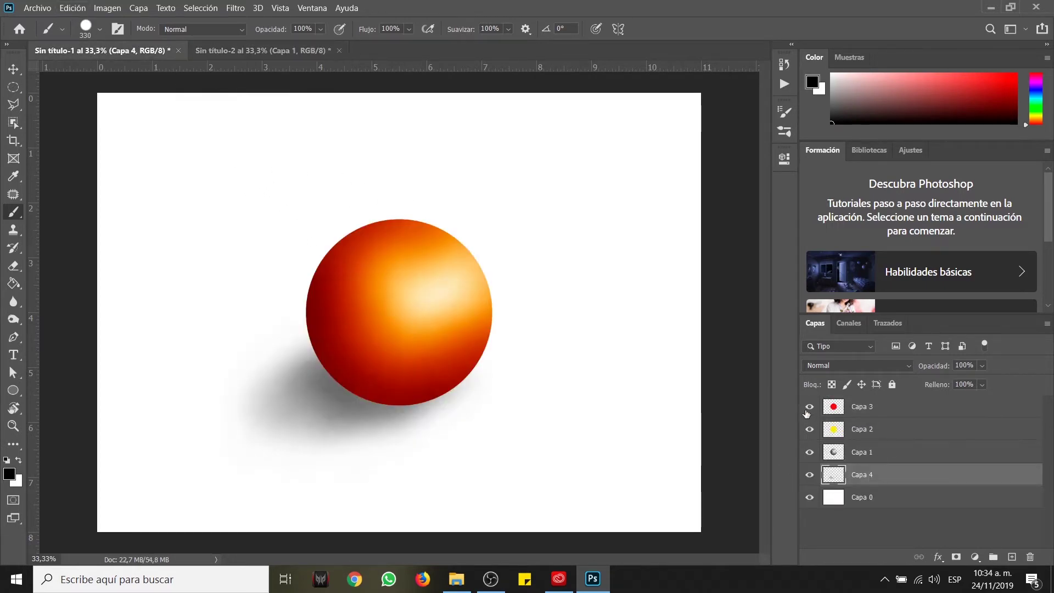
click(814, 428)
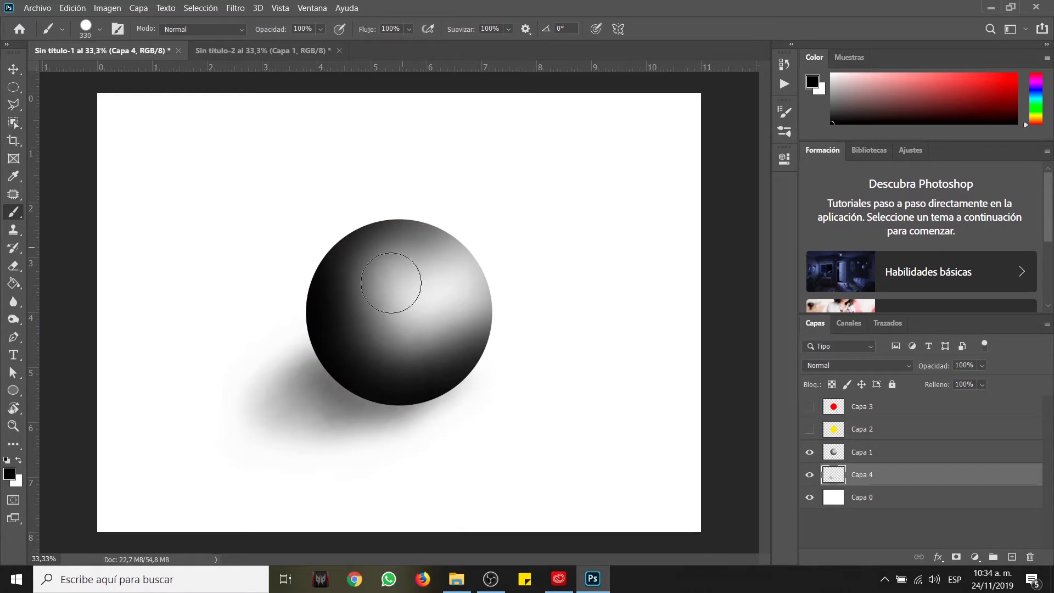
click(296, 49)
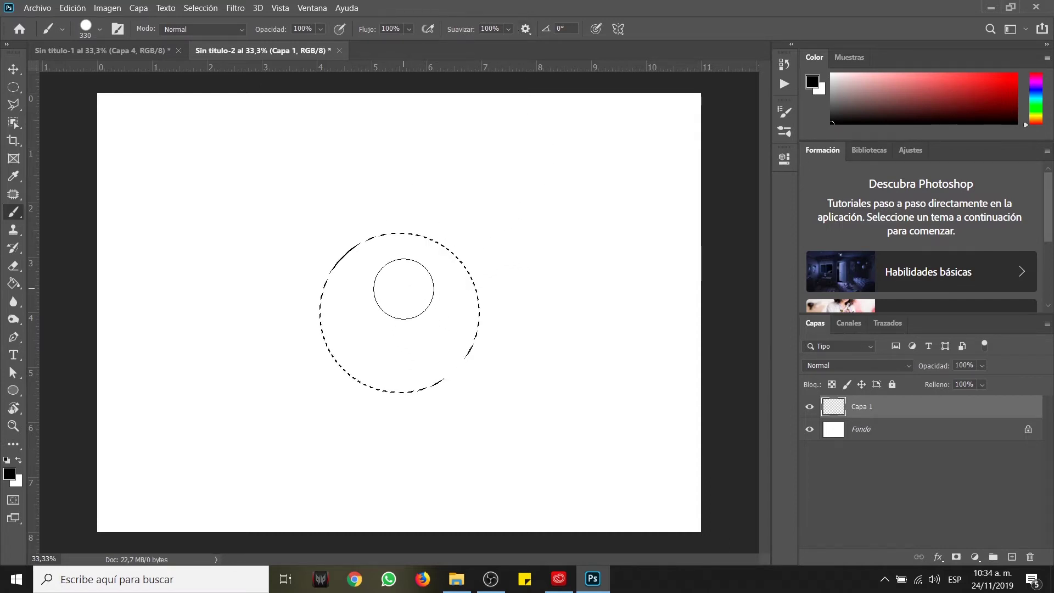
- Switch to the soft round Circular difuso brush, test a diagonal black stroke inside the circular selection, and undo it
right_click(405, 288)
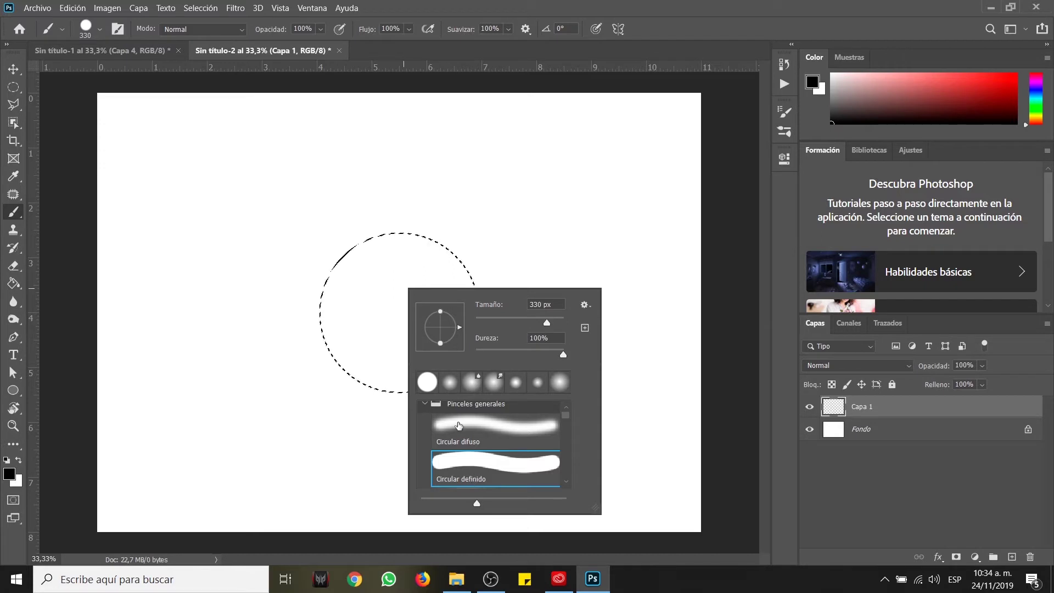
click(475, 430)
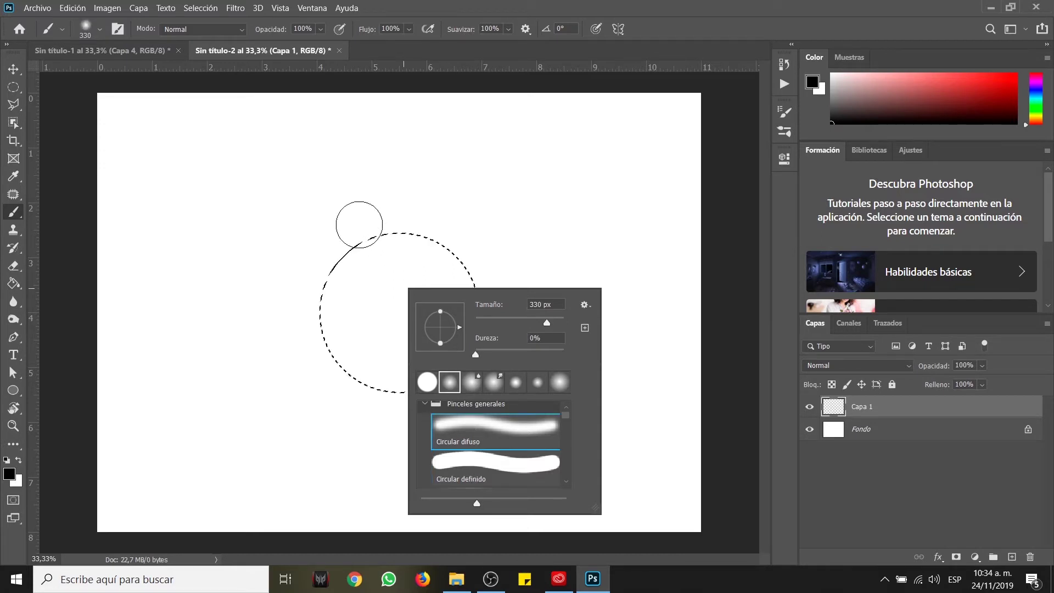
drag(437, 247, 376, 348)
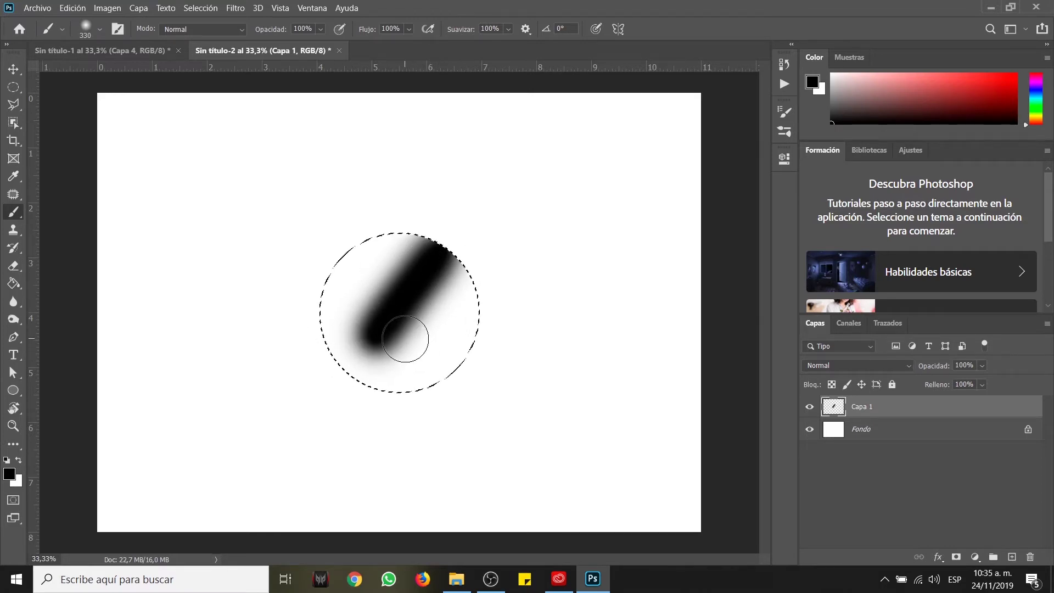
key(ctrl+z)
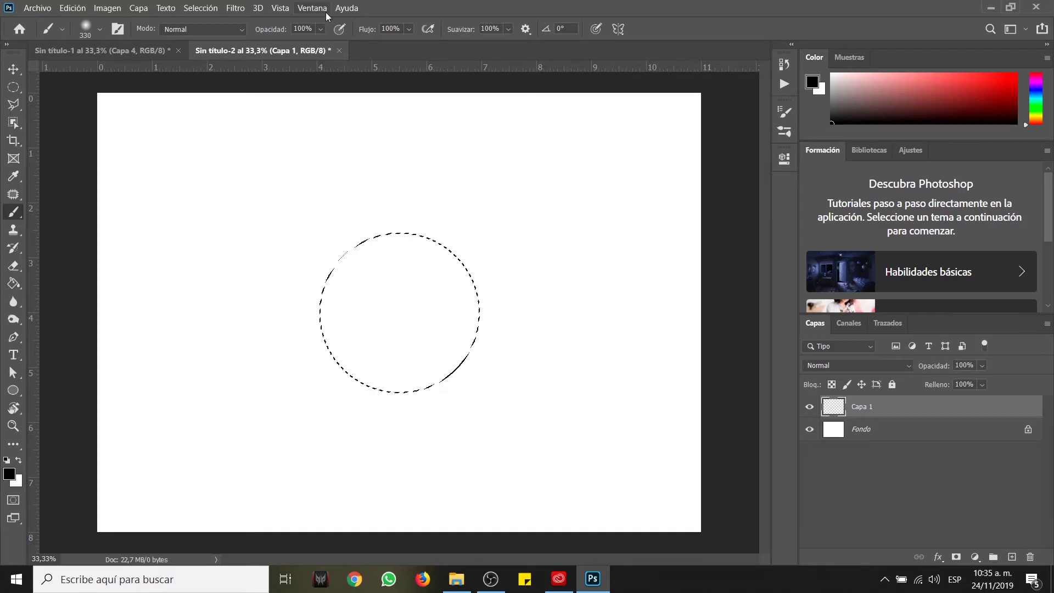
- Set the brush opacity to 20%, the flow to 85% and the smoothing to 95%
click(305, 32)
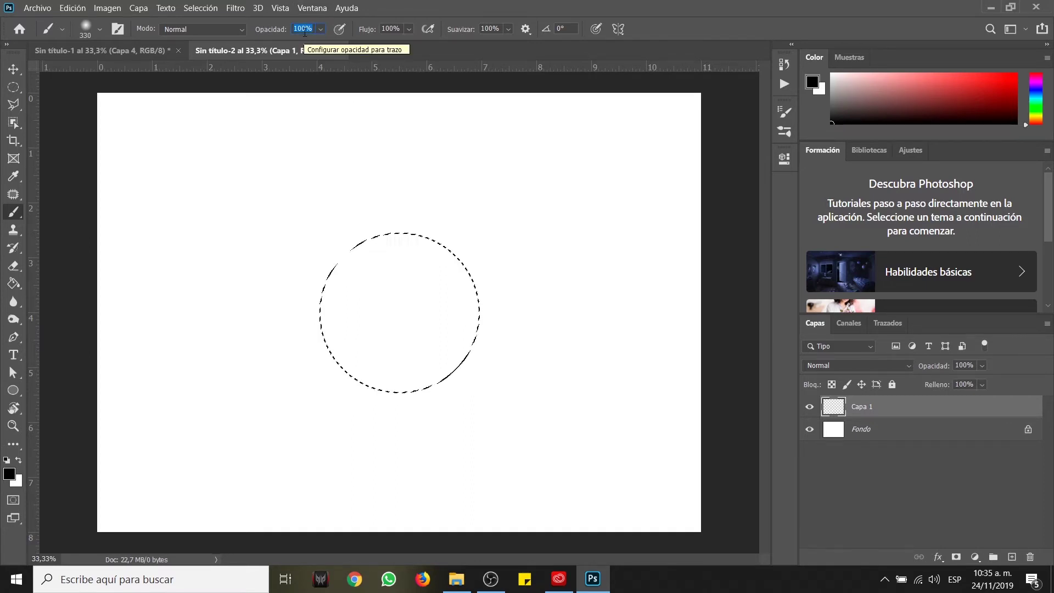
text(20)
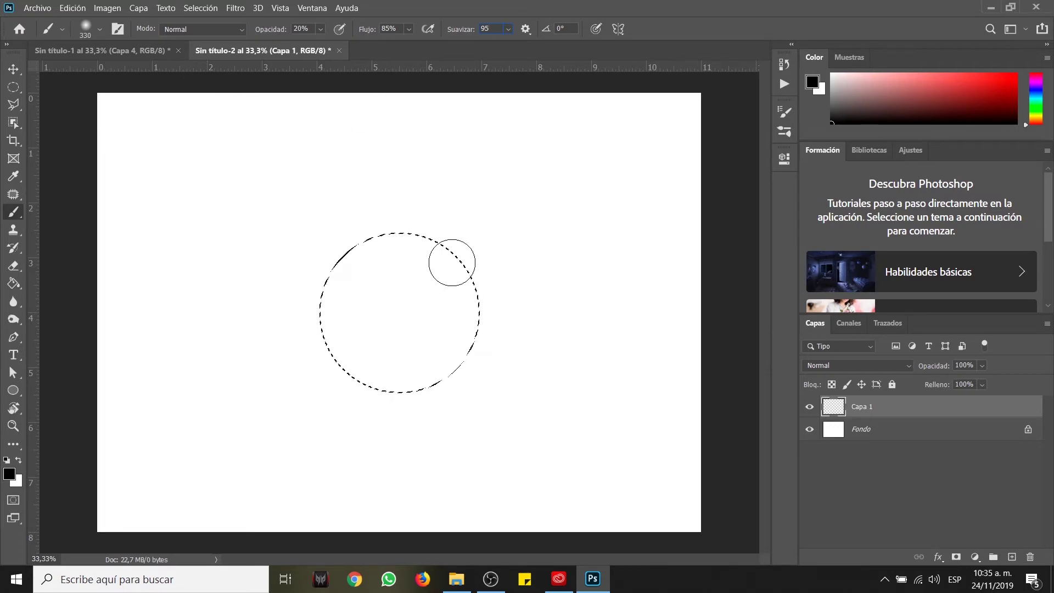
- Test a diagonal black stroke at the reduced opacity across the circular selection, and undo it
click(452, 262)
drag(427, 280, 349, 369)
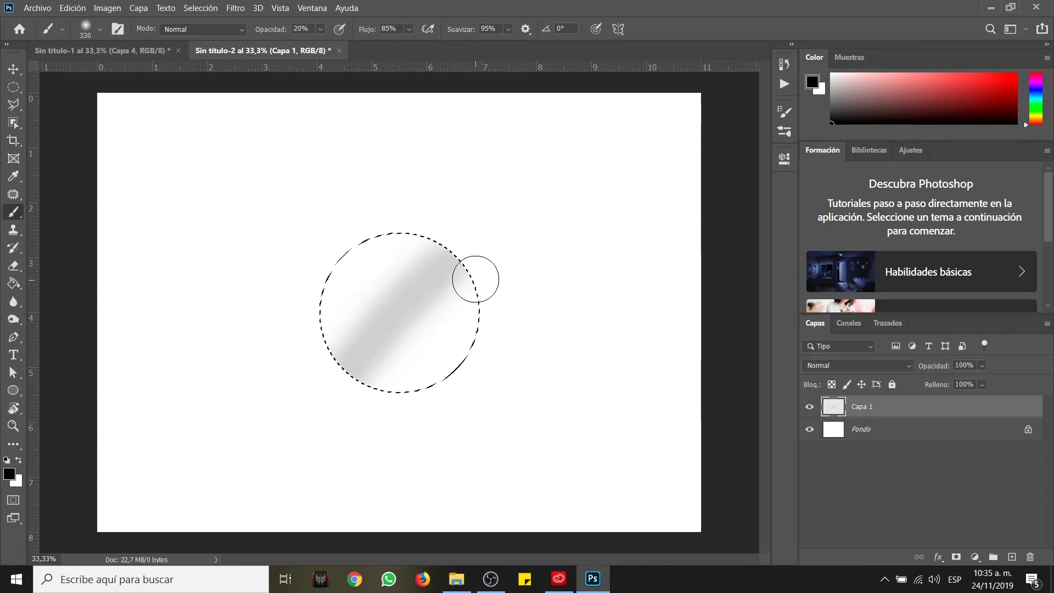
key(ctrl+z)
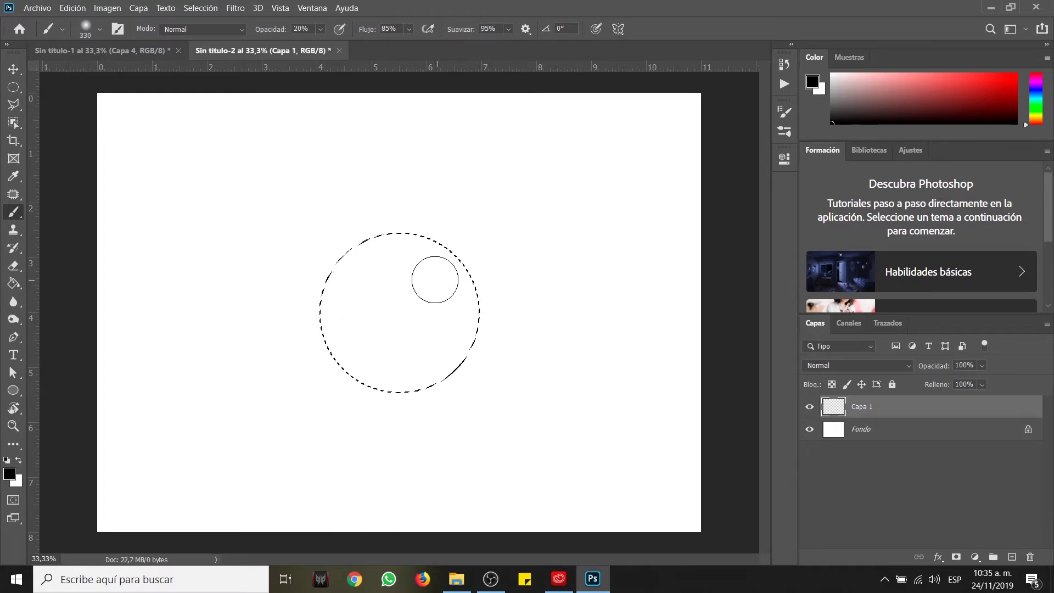
- Enlarge the brush to 800 px and shade the circle's right and lower edges light grey, keeping the upper-left area white
drag(430, 251, 494, 266)
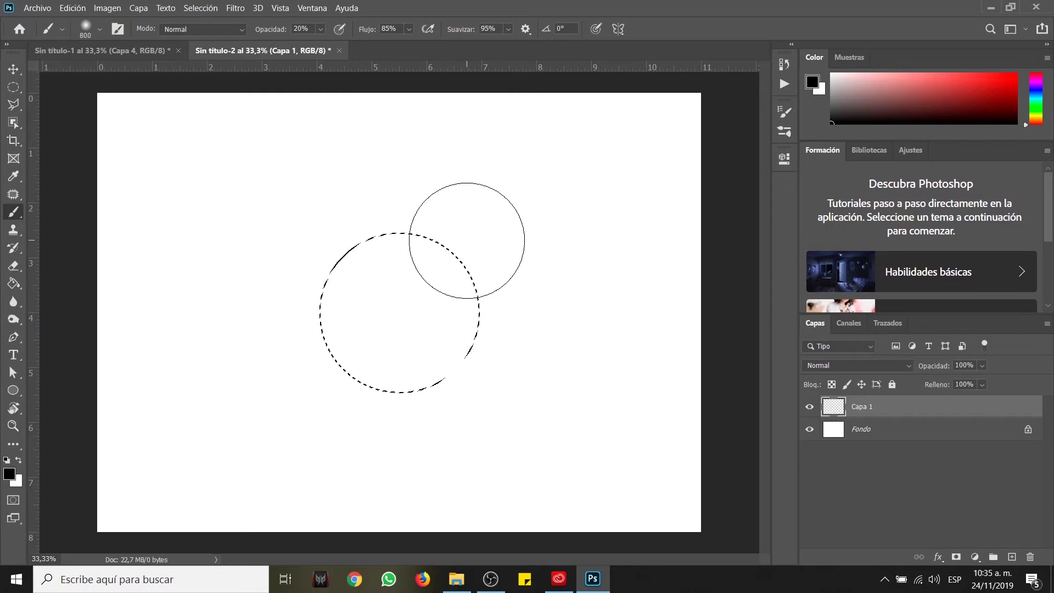
click(453, 233)
mouse_move(453, 232)
mouse_down()
mouse_move(480, 249)
mouse_move(504, 297)
mouse_move(507, 336)
mouse_move(482, 385)
mouse_move(437, 408)
mouse_move(342, 405)
mouse_move(292, 351)
mouse_move(286, 320)
mouse_move(285, 330)
mouse_move(304, 383)
mouse_move(369, 419)
mouse_move(409, 428)
mouse_move(455, 408)
mouse_move(446, 383)
mouse_up()
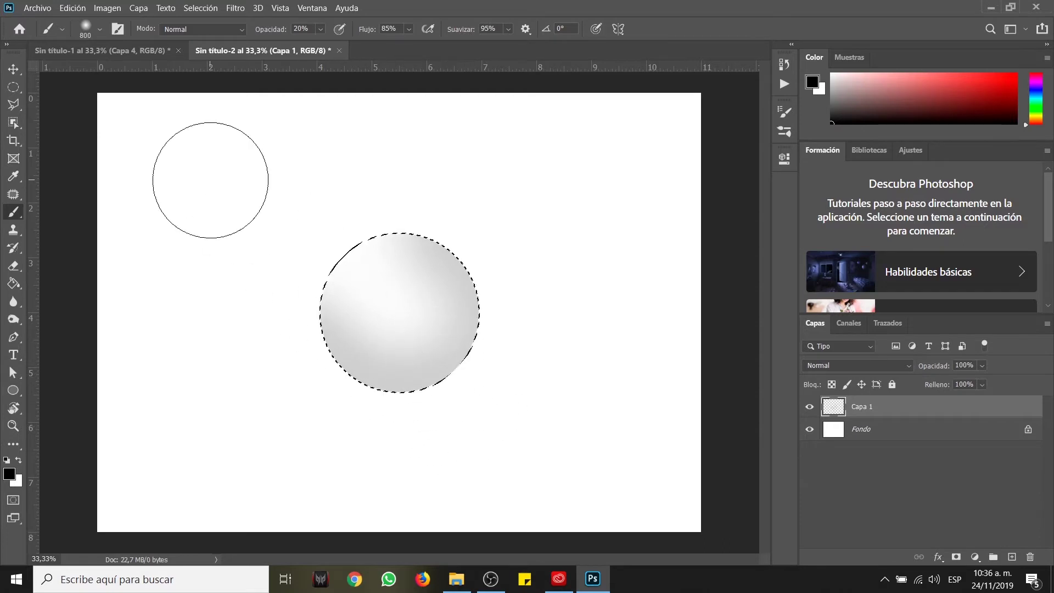
- Reduce the brush to 421 px and build up darker grey shading around the sphere's right and lower sides, leaving a bright upper-left highlight
mouse_move(256, 222)
mouse_down()
mouse_move(187, 225)
mouse_move(196, 233)
mouse_move(249, 219)
mouse_up()
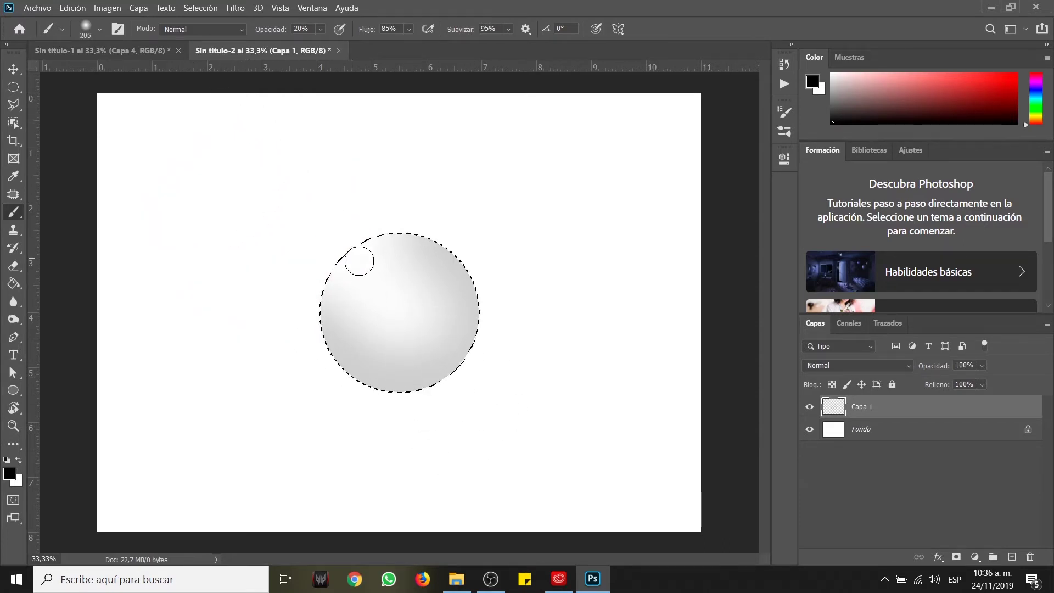
drag(470, 257, 508, 280)
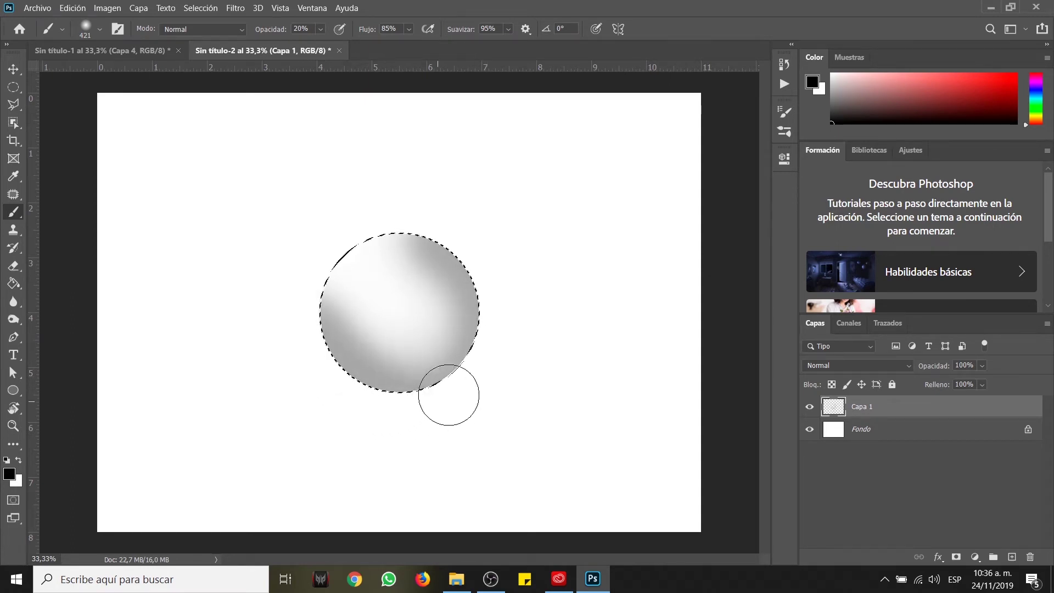
mouse_move(413, 354)
mouse_down()
mouse_move(450, 309)
mouse_move(461, 348)
mouse_up()
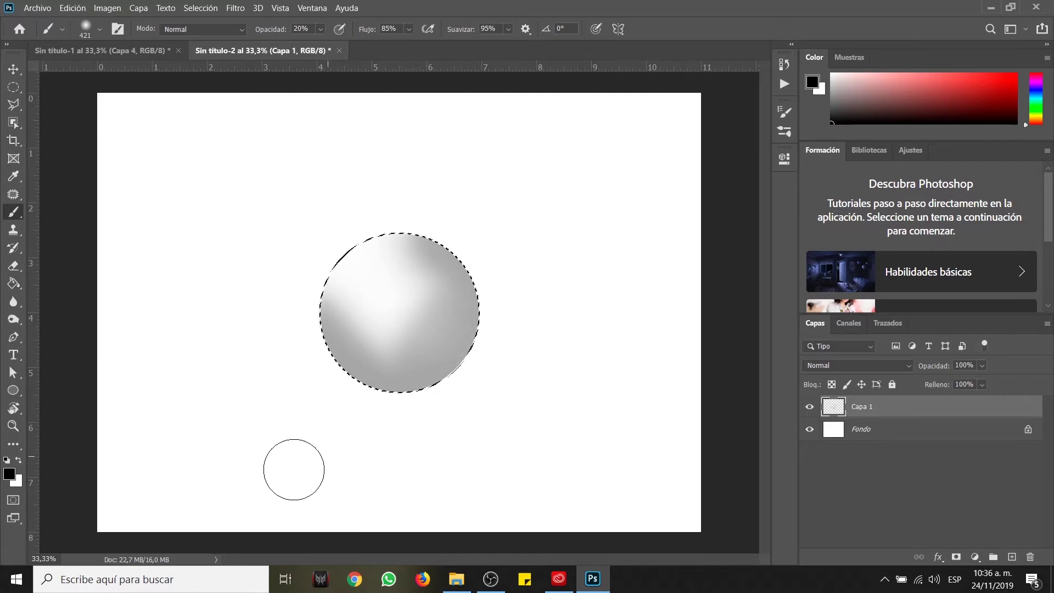
mouse_move(427, 402)
mouse_down()
mouse_move(364, 384)
mouse_move(325, 312)
mouse_move(347, 348)
mouse_move(247, 443)
mouse_move(344, 340)
mouse_move(301, 331)
mouse_move(330, 311)
mouse_move(306, 351)
mouse_move(337, 320)
mouse_move(287, 405)
mouse_move(348, 367)
mouse_move(355, 402)
mouse_move(386, 361)
mouse_move(401, 424)
mouse_move(403, 382)
mouse_move(456, 419)
mouse_move(431, 339)
mouse_move(393, 303)
mouse_up()
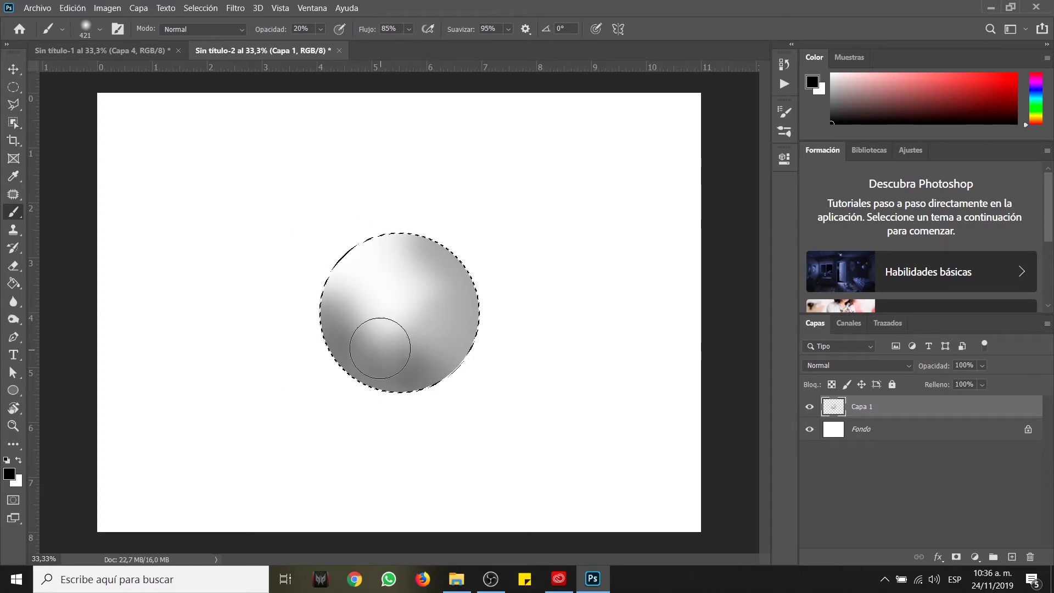
mouse_move(381, 347)
mouse_down()
mouse_move(441, 456)
mouse_move(347, 383)
mouse_move(385, 404)
mouse_move(433, 345)
mouse_move(458, 370)
mouse_move(460, 329)
mouse_move(490, 334)
mouse_move(459, 296)
mouse_move(523, 291)
mouse_move(470, 265)
mouse_move(493, 246)
mouse_move(430, 242)
mouse_move(463, 210)
mouse_move(383, 232)
mouse_move(483, 196)
mouse_move(487, 280)
mouse_move(438, 278)
mouse_move(543, 334)
mouse_move(462, 317)
mouse_move(529, 399)
mouse_move(444, 345)
mouse_move(400, 346)
mouse_up()
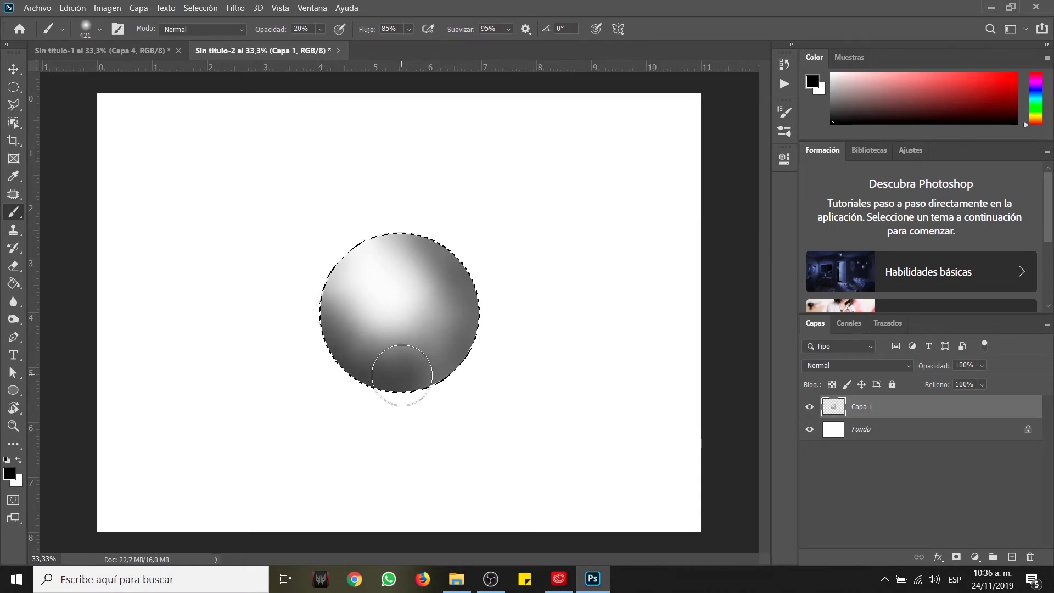
- Deepen the shadow along the sphere's lower-right and right edges with more black strokes, raising the brush size to 532 px
mouse_move(422, 375)
mouse_down()
mouse_move(470, 379)
mouse_move(477, 358)
mouse_up()
drag(482, 302, 473, 297)
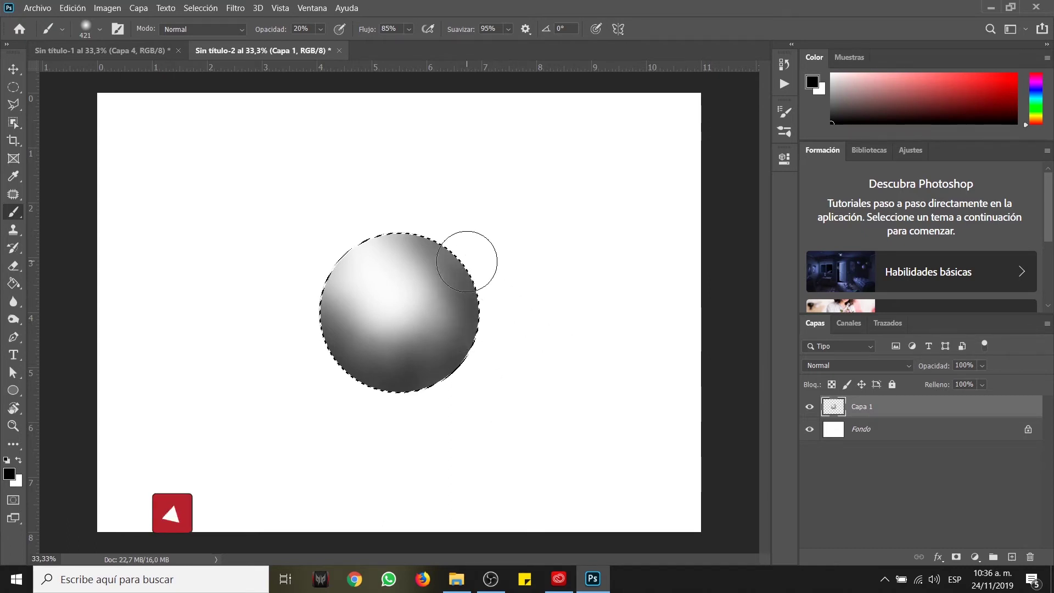
drag(459, 365, 472, 379)
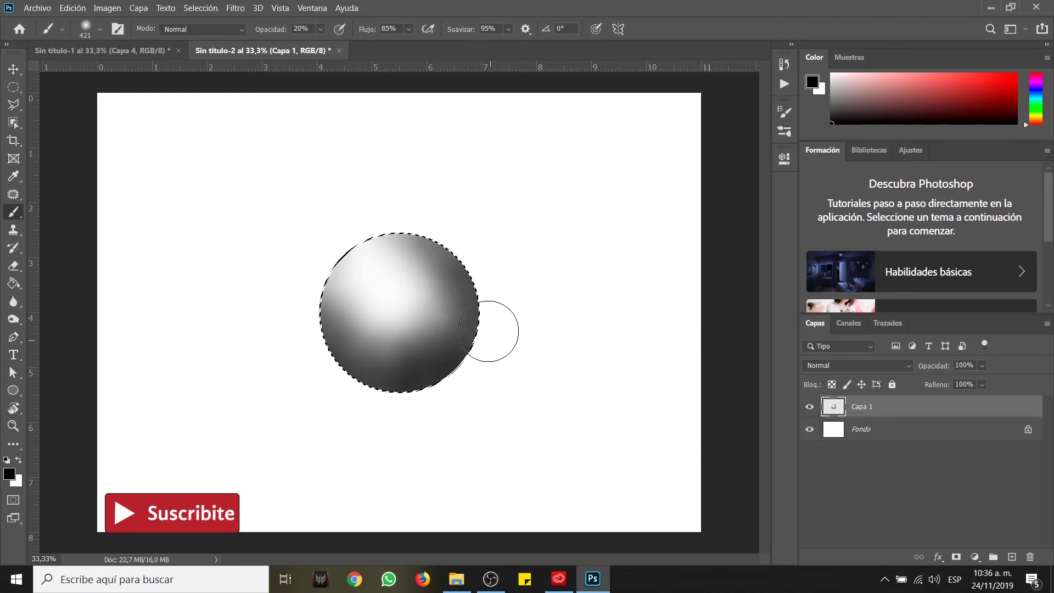
drag(466, 306, 492, 382)
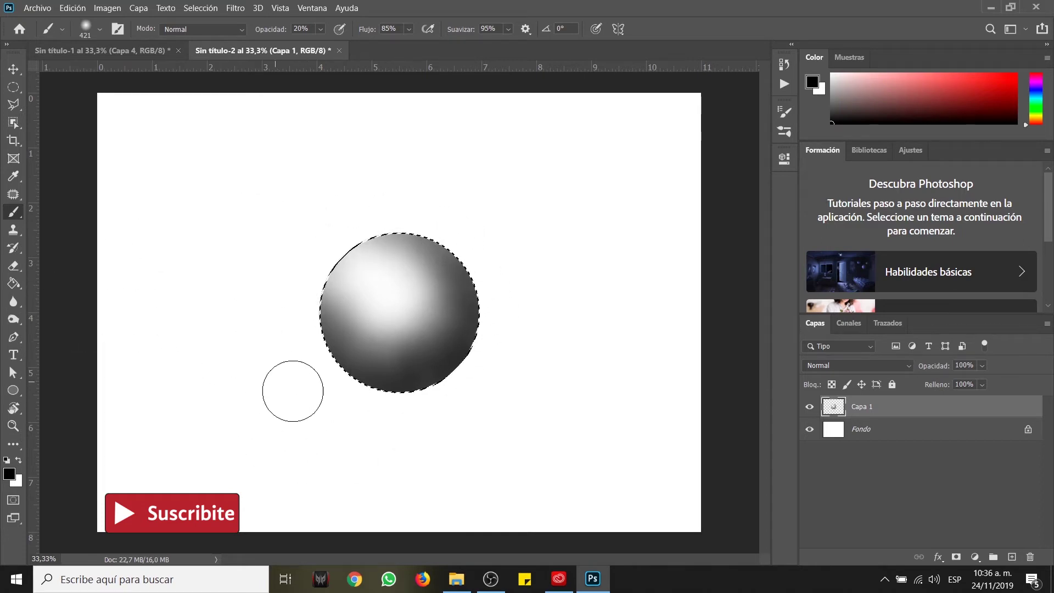
drag(471, 287, 479, 287)
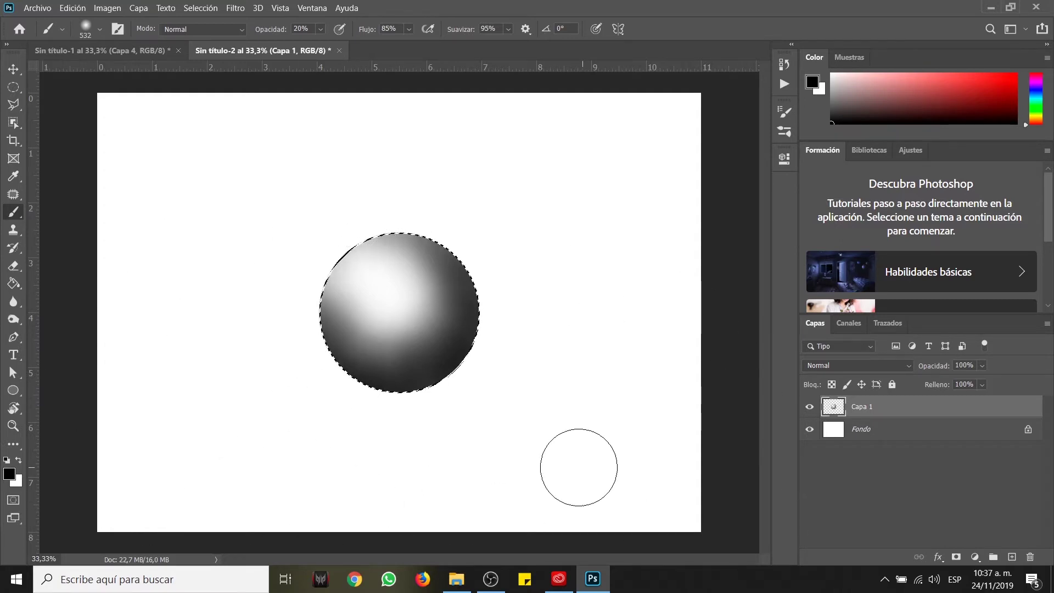
- Add a new layer above Capa 1 and choose a bright yellow foreground colour
click(1013, 558)
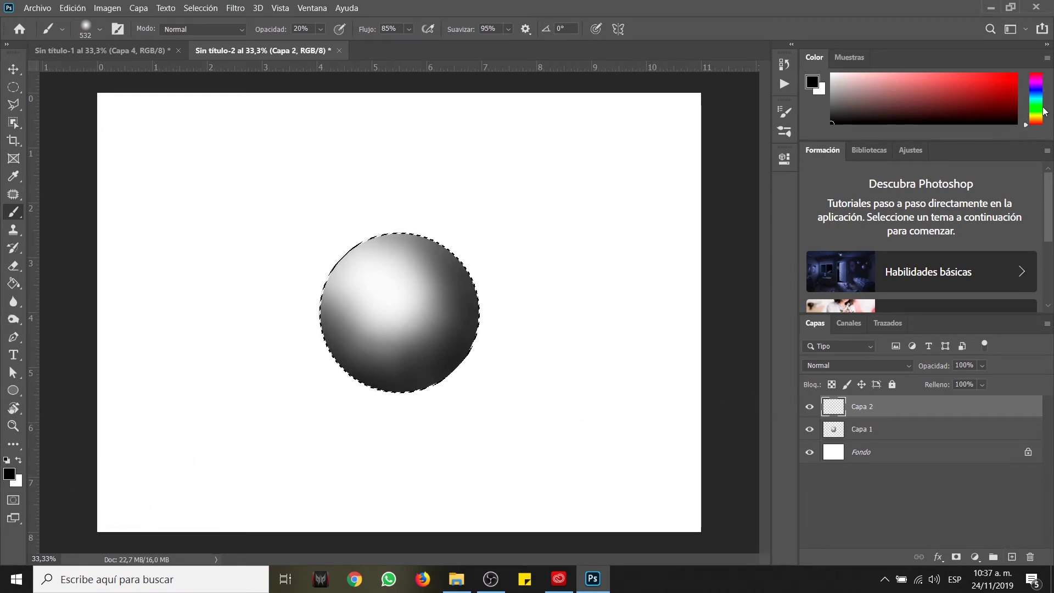
click(1037, 115)
click(1017, 74)
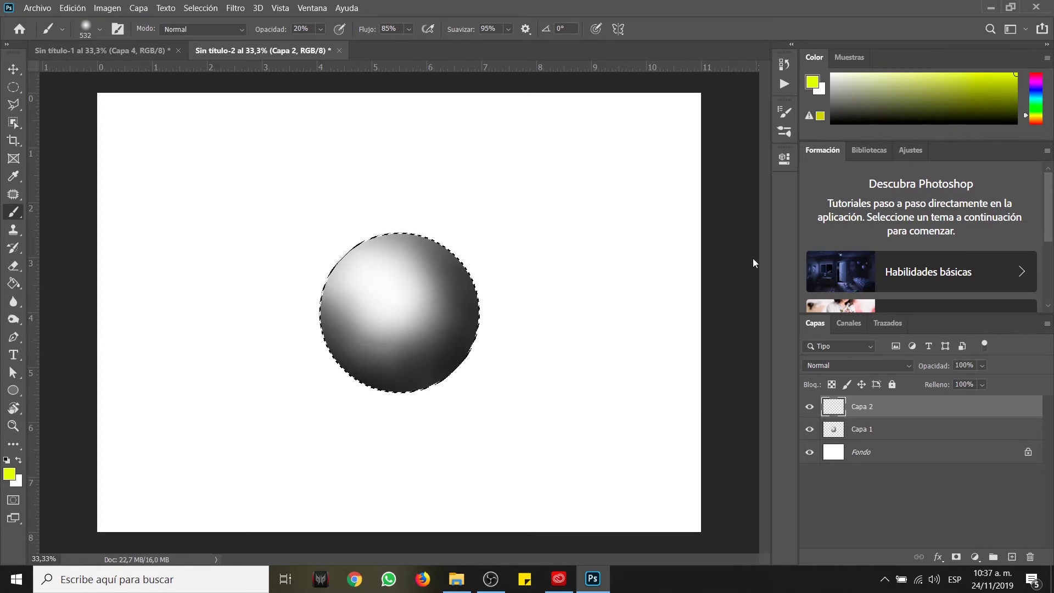
- Set the brush opacity, flow and smoothing all to 100%
click(321, 29)
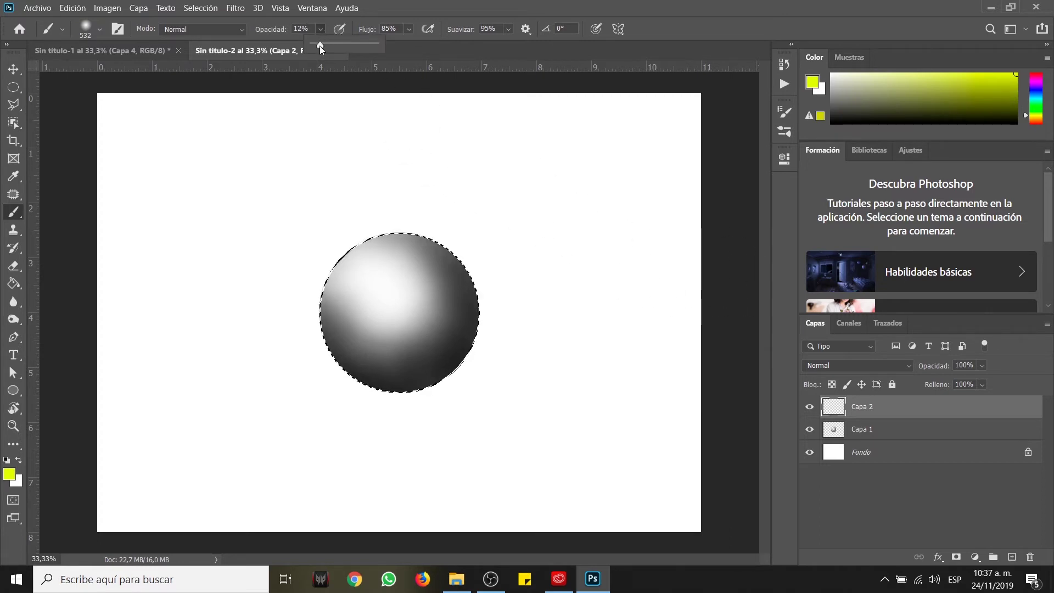
click(410, 30)
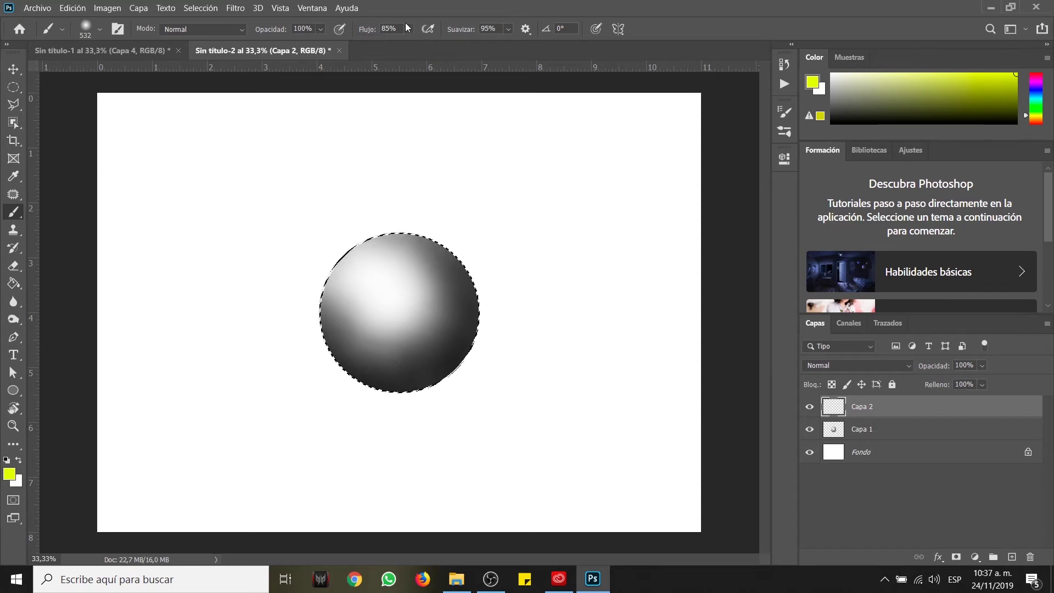
click(409, 29)
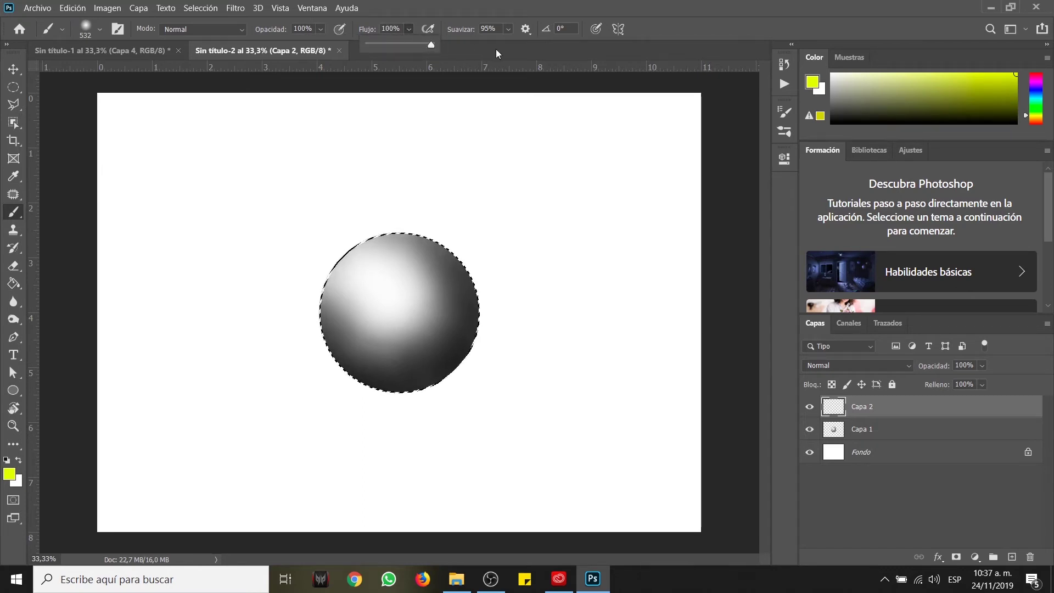
click(508, 26)
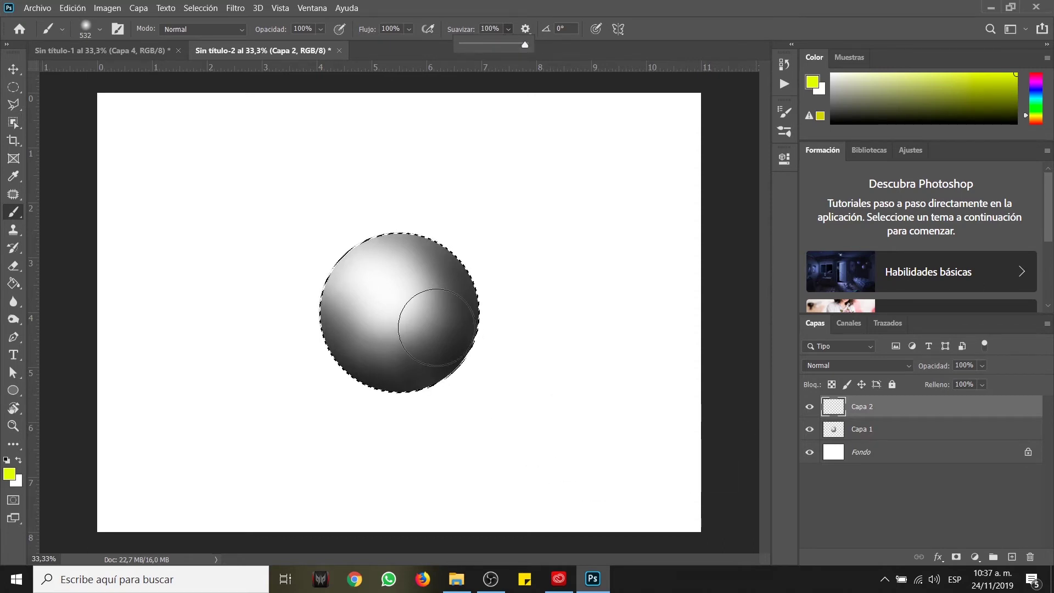
- Switch to the hard round Circular definido brush and cover the whole circular selection with yellow on Capa 2
right_click(428, 262)
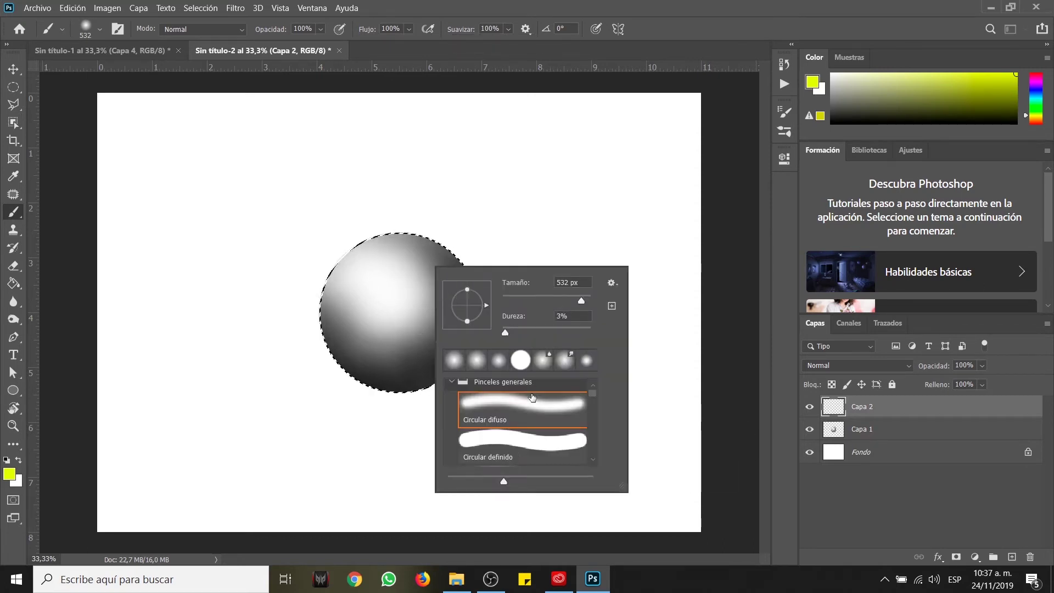
click(499, 446)
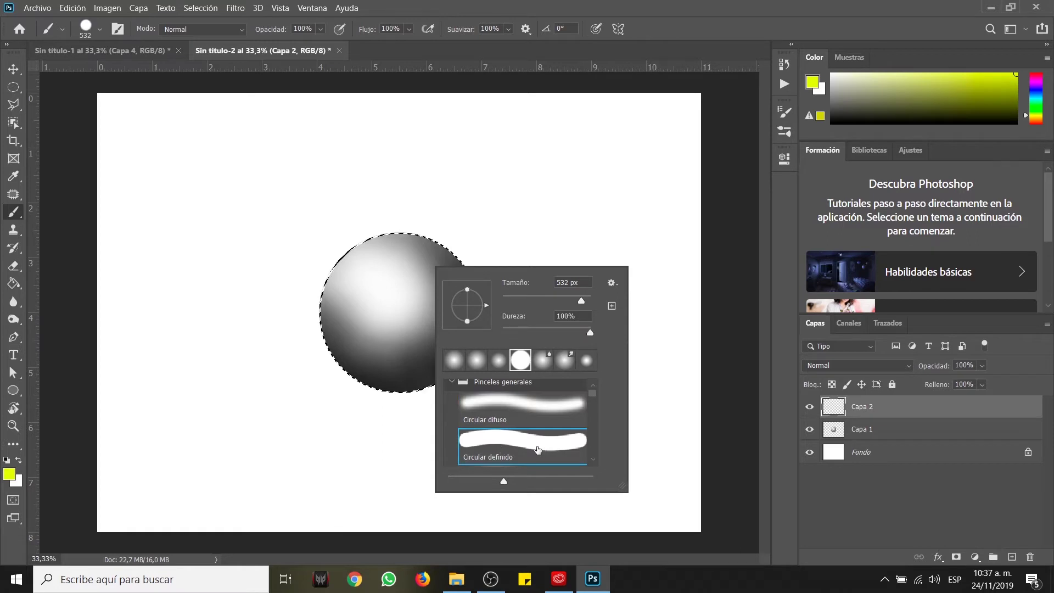
drag(374, 211, 374, 273)
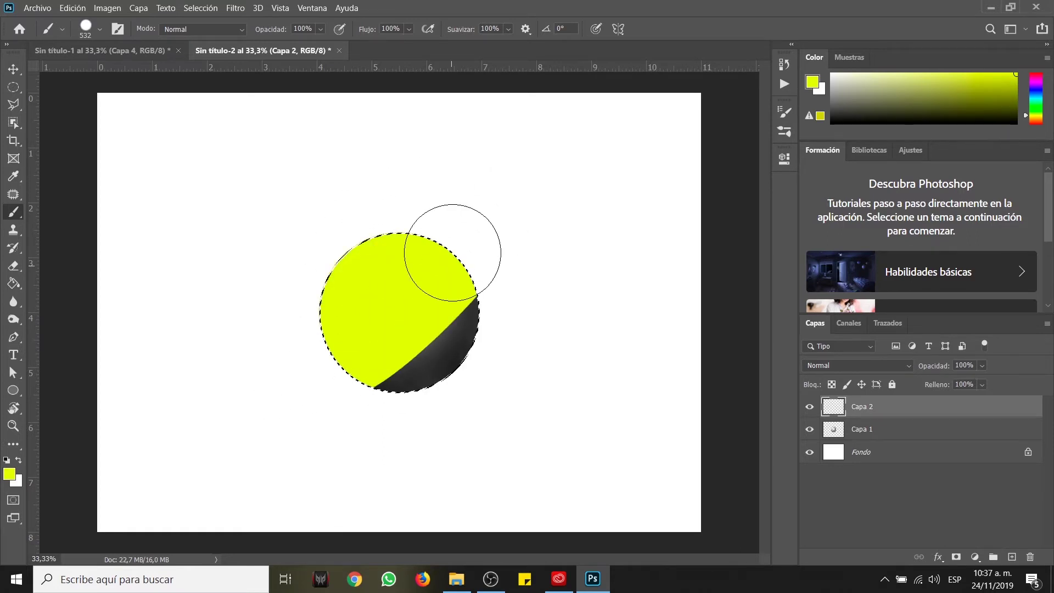
click(493, 303)
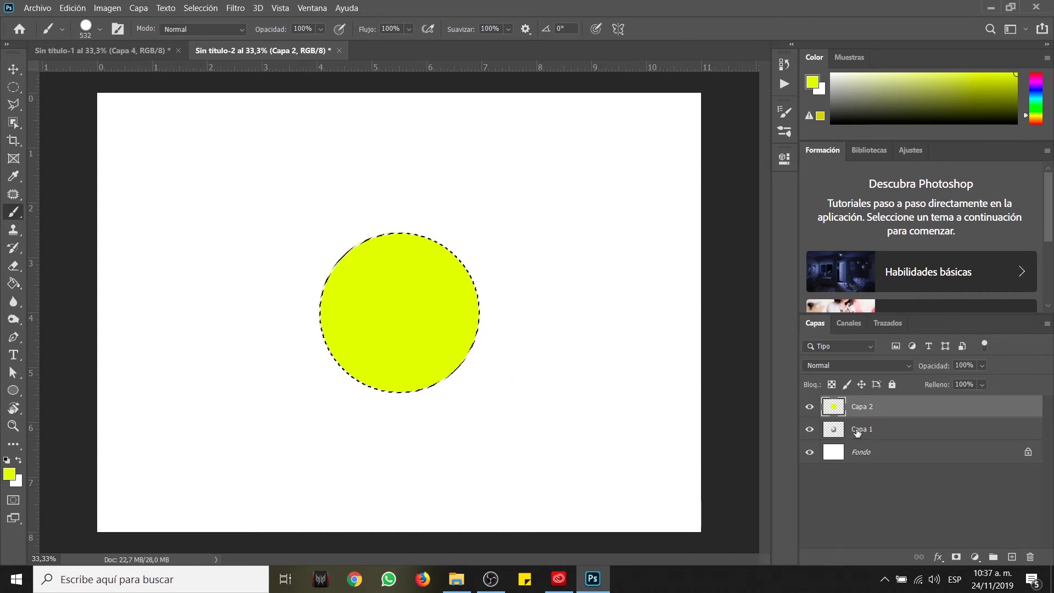
- Set Capa 2's blend mode to Luz suave and compare the sphere with the yellow layer hidden and shown
click(809, 408)
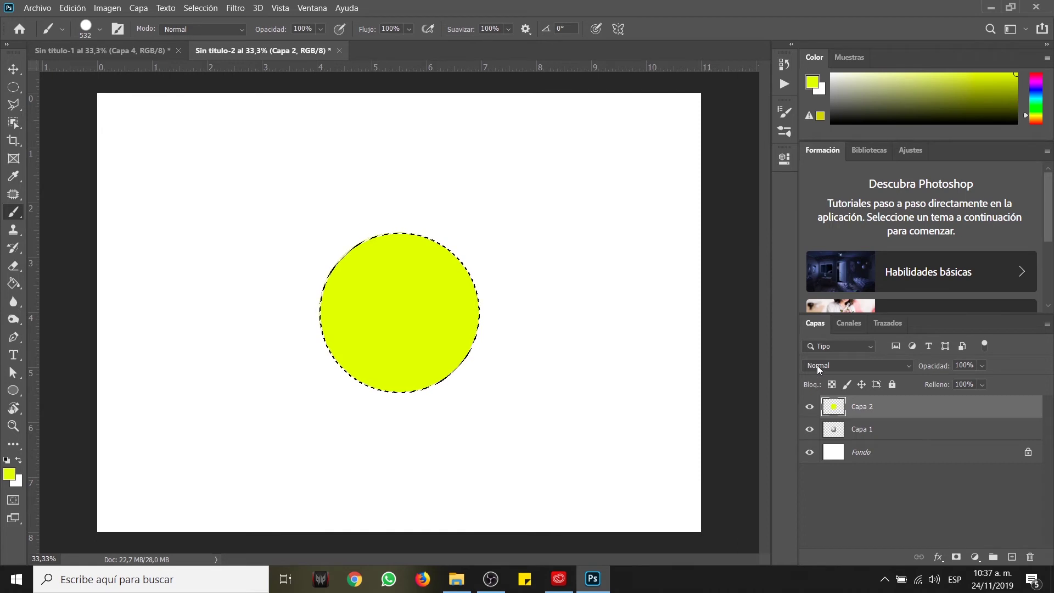
click(907, 365)
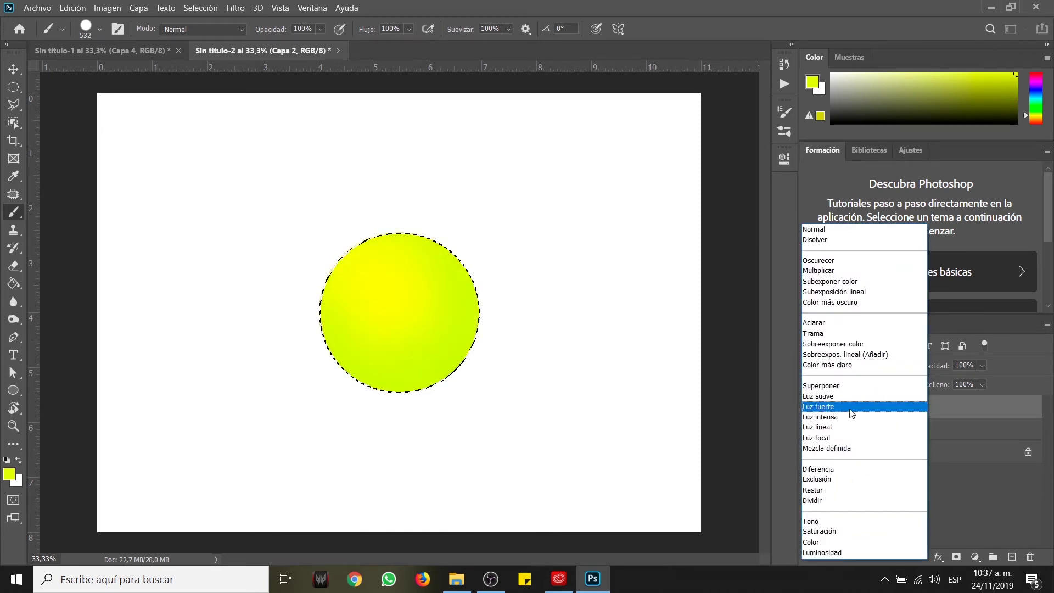
click(852, 396)
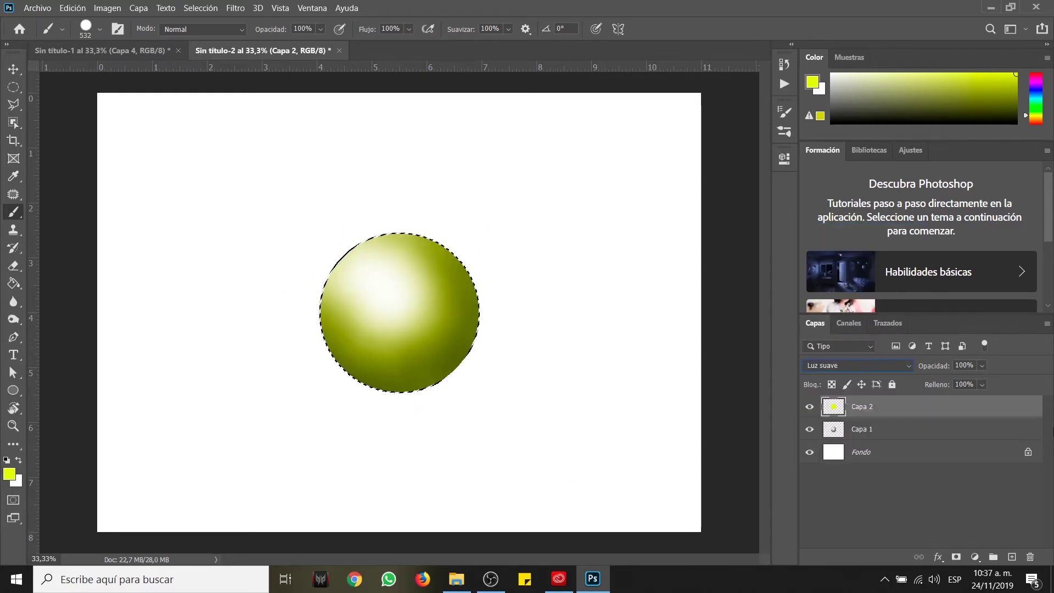
click(807, 408)
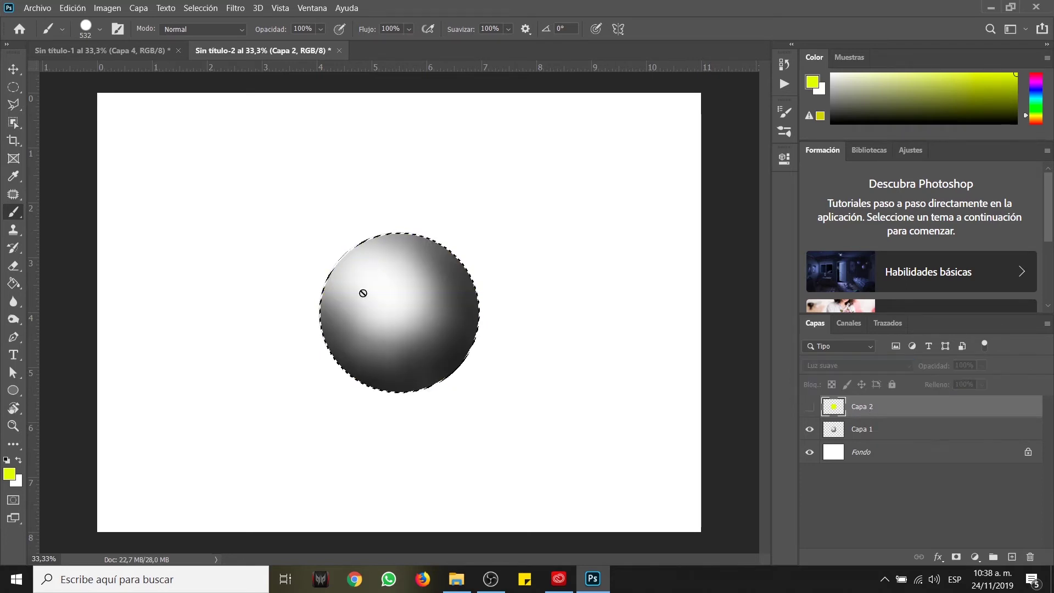
click(808, 406)
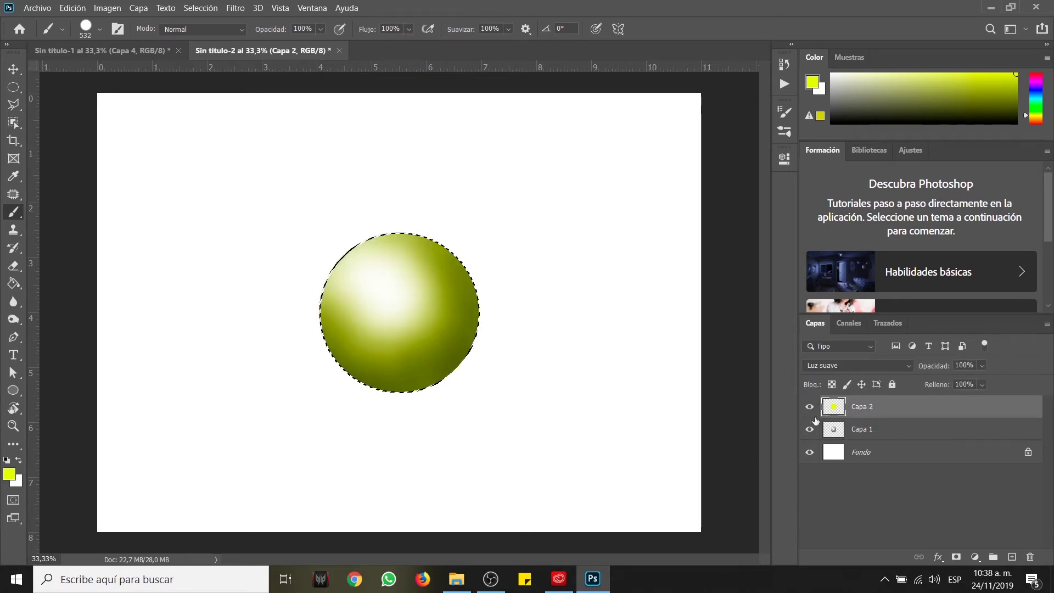
- Add a new layer above Capa 2, choose a bright red foreground colour, and paint the whole circular selection with it
click(1012, 557)
drag(1036, 99, 1036, 74)
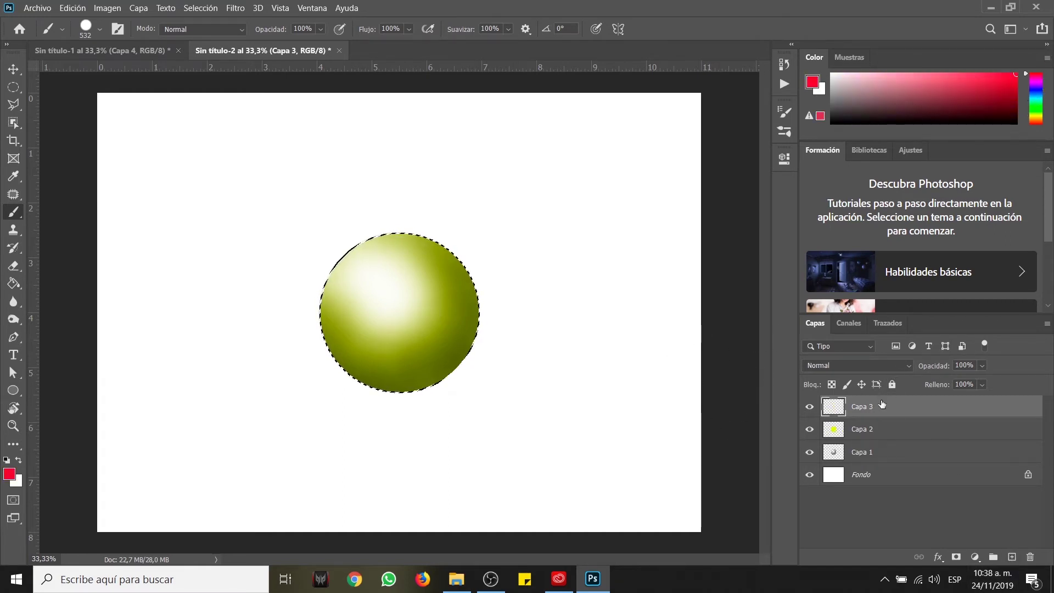
mouse_move(412, 264)
mouse_down()
mouse_move(435, 193)
mouse_move(532, 258)
mouse_move(553, 287)
mouse_up()
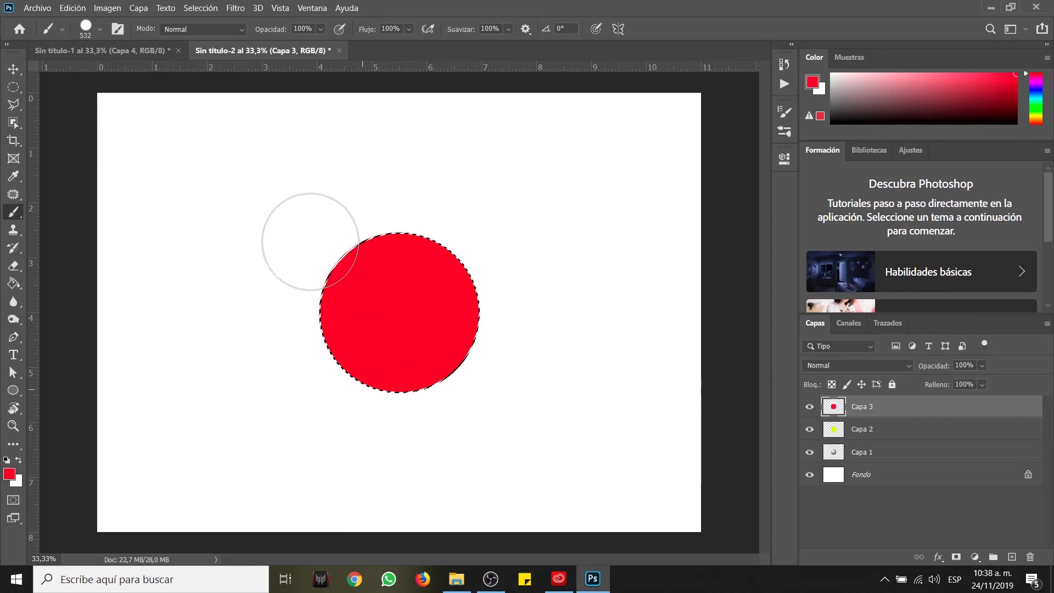
- Set Capa 3's blend mode to Luz suave and hide the yellow layer Capa 2
click(900, 366)
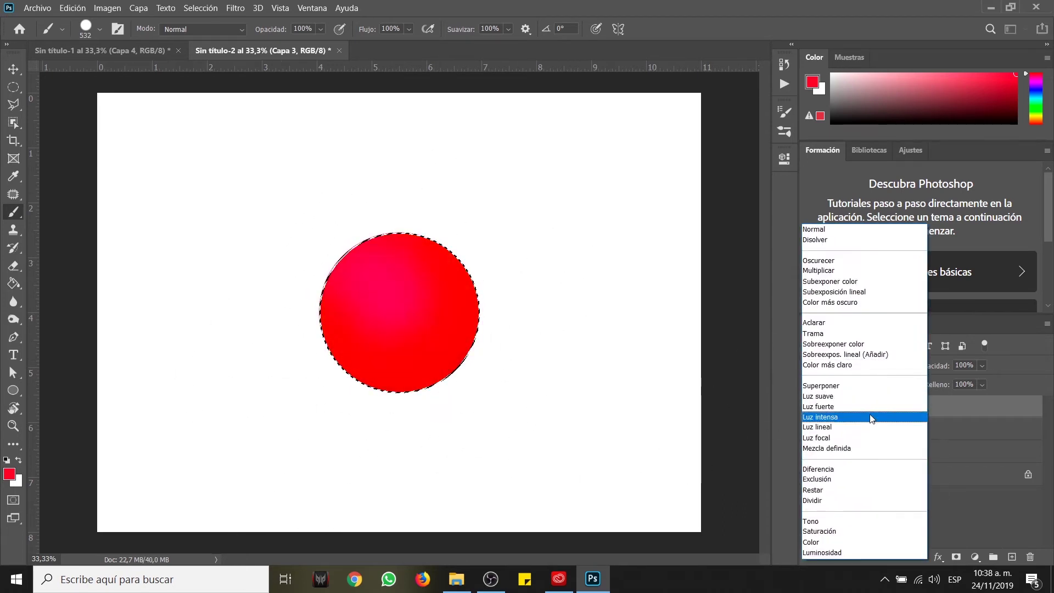
click(848, 397)
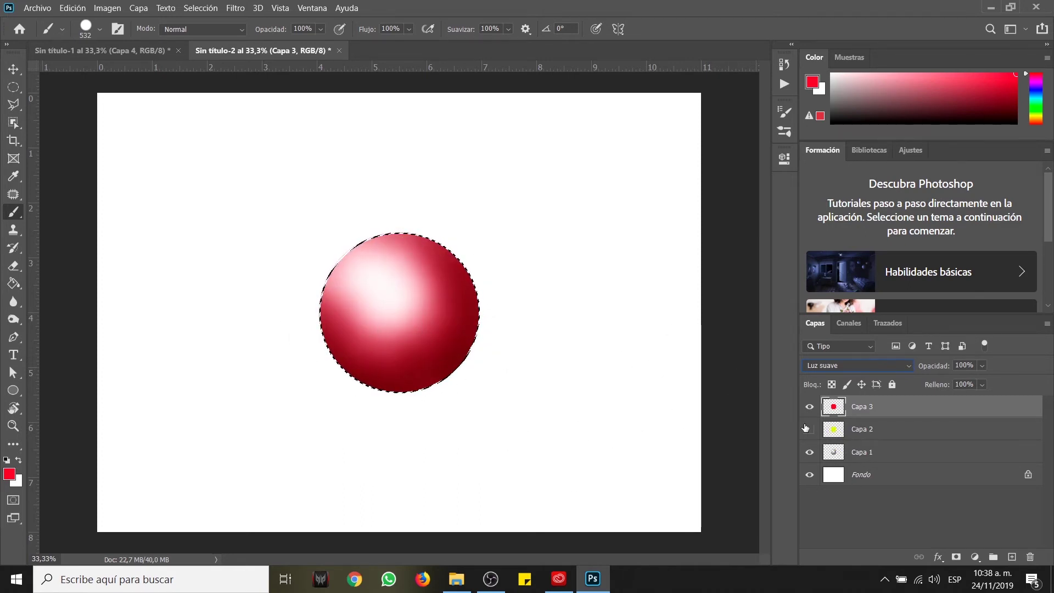
click(809, 429)
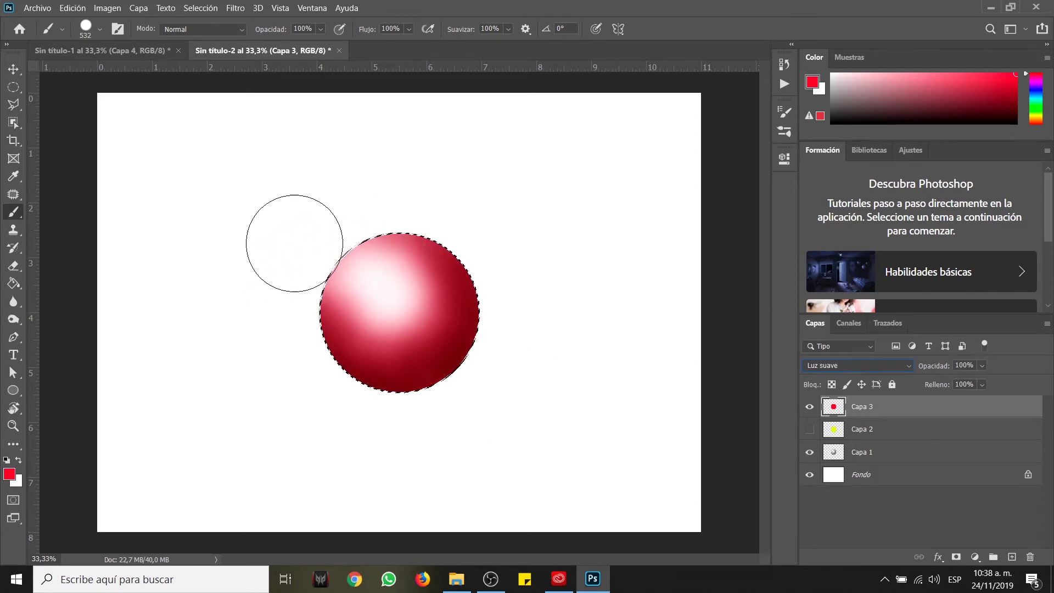
- Select Capa 1 and set up a black brush with 20% opacity, 80% flow and 95% smoothing
click(871, 453)
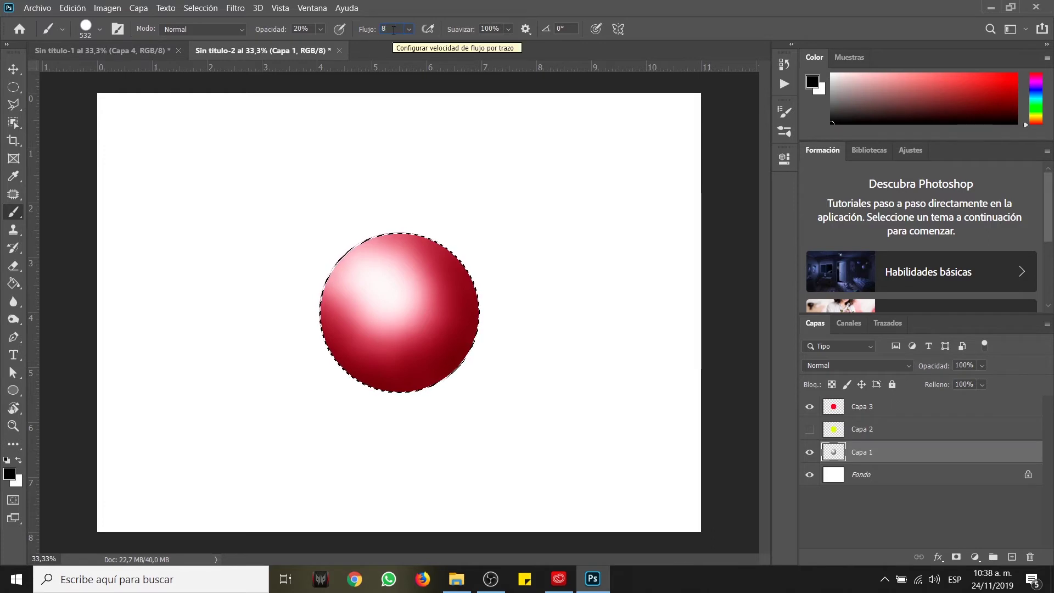
text(0)
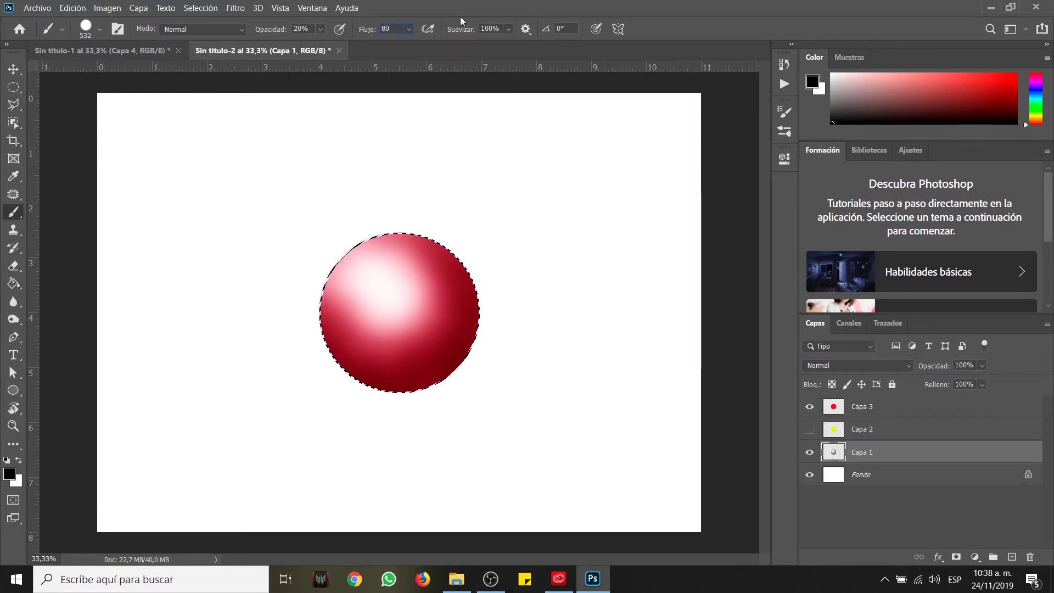
key(Return)
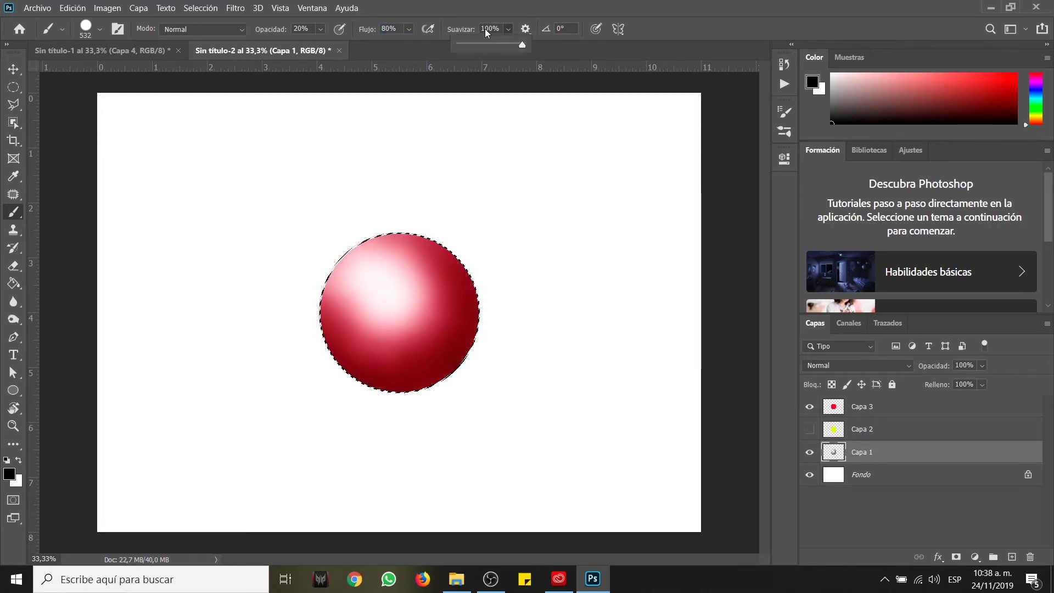
click(503, 25)
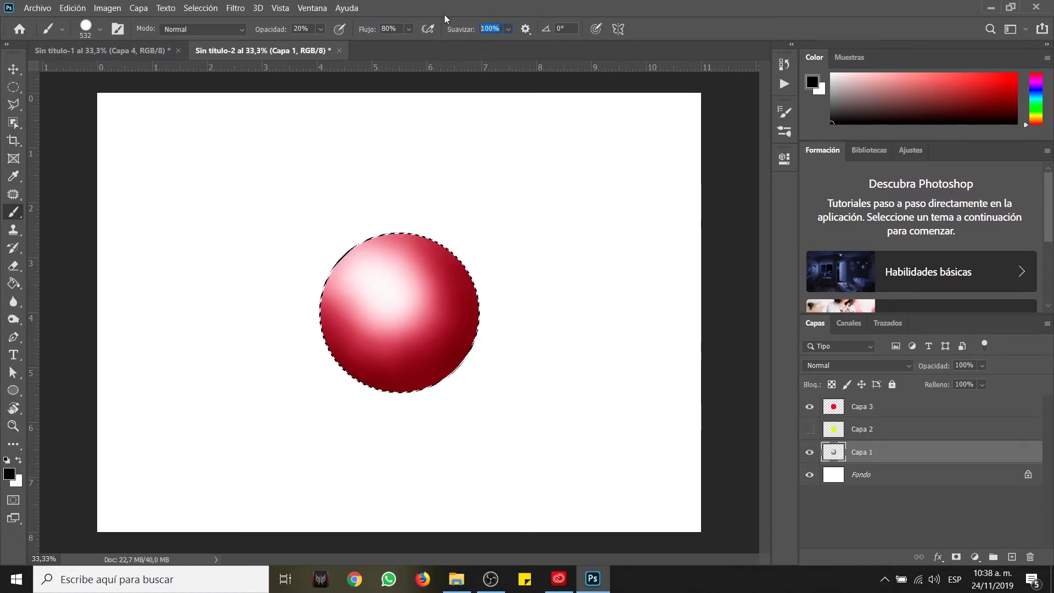
text(95)
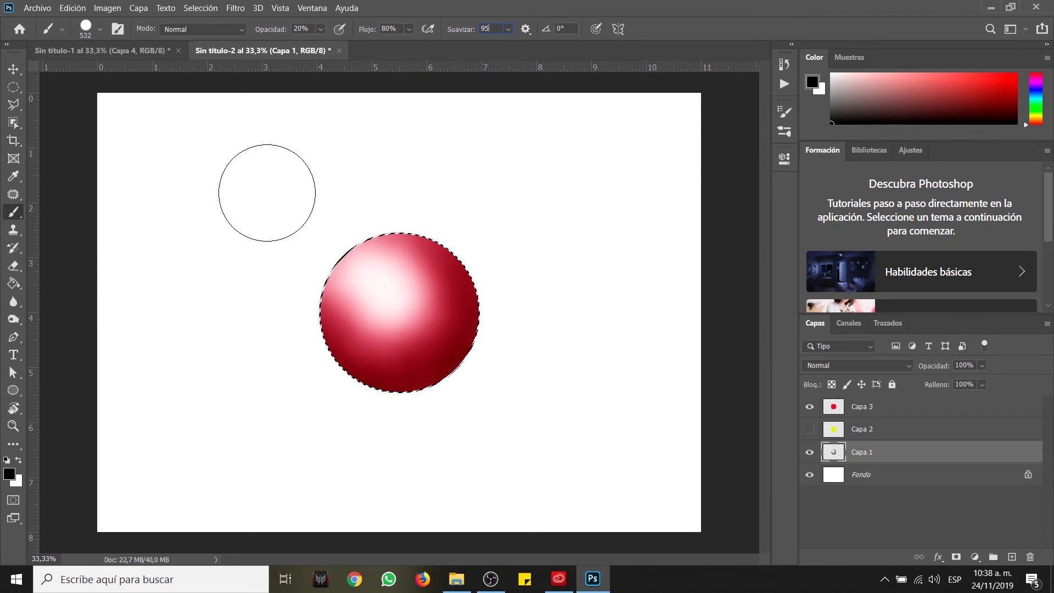
- Paint a black stroke along the sphere's upper edge on Capa 1 and switch to the soft Circular difuso brush
drag(407, 204, 376, 207)
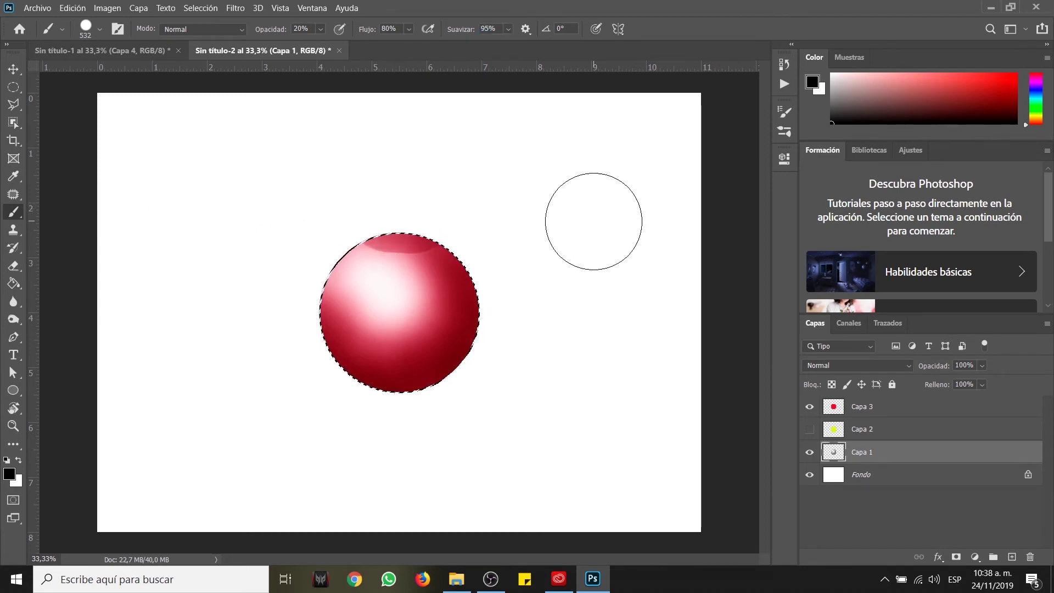
right_click(391, 235)
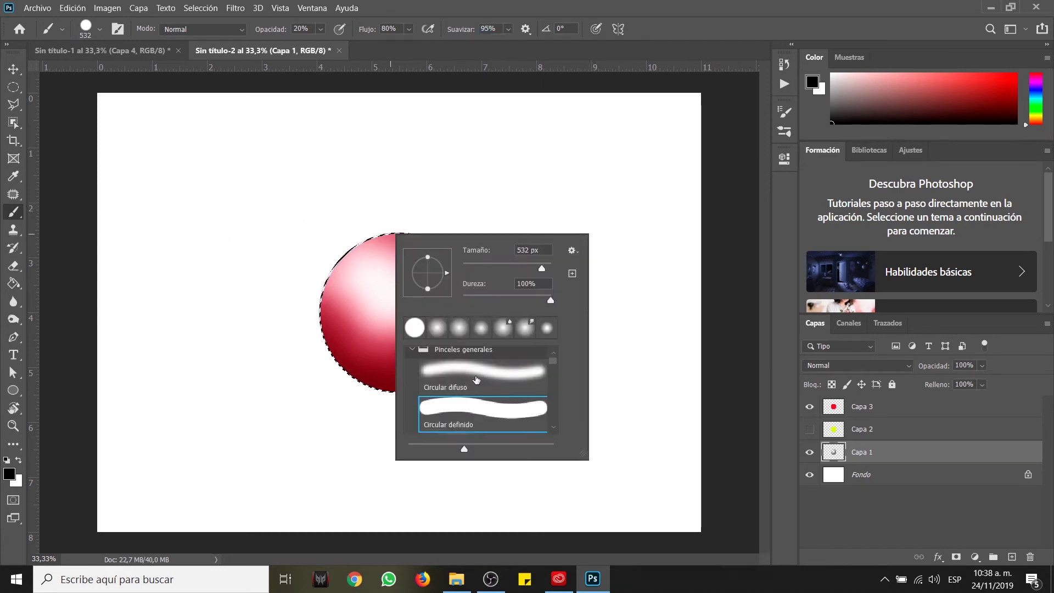
click(476, 378)
key(Return)
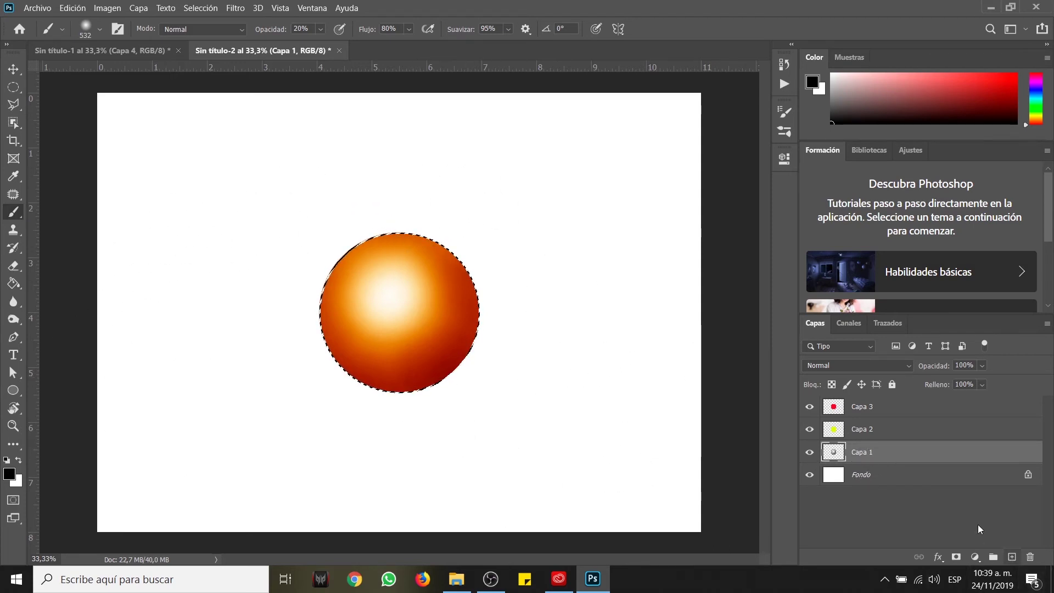
- Add a new layer, place it between Capa 1 and Fondo, and invert the circular selection
click(1013, 557)
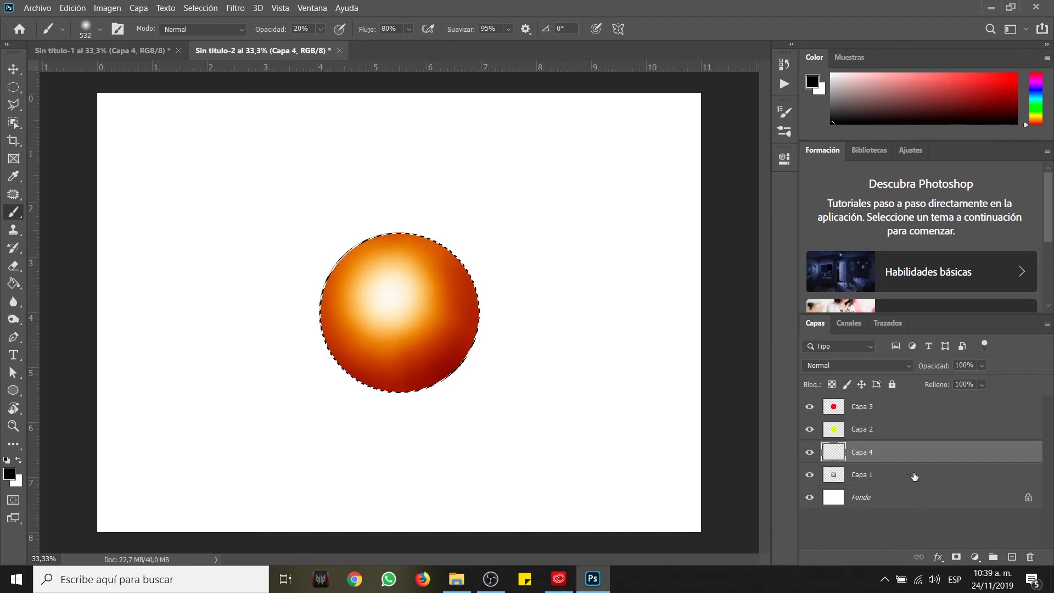
drag(912, 452, 906, 479)
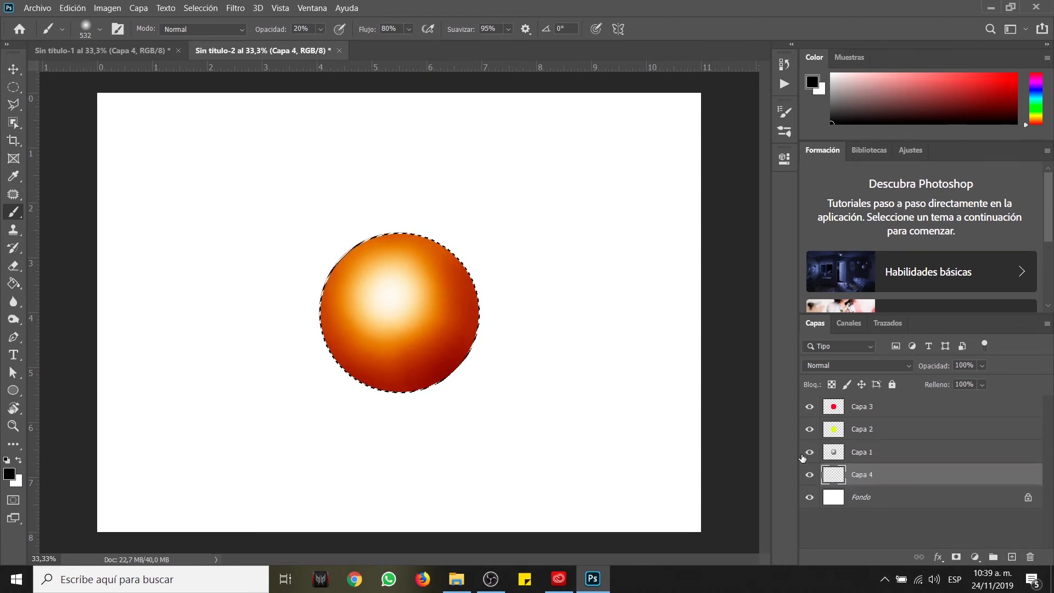
click(815, 453)
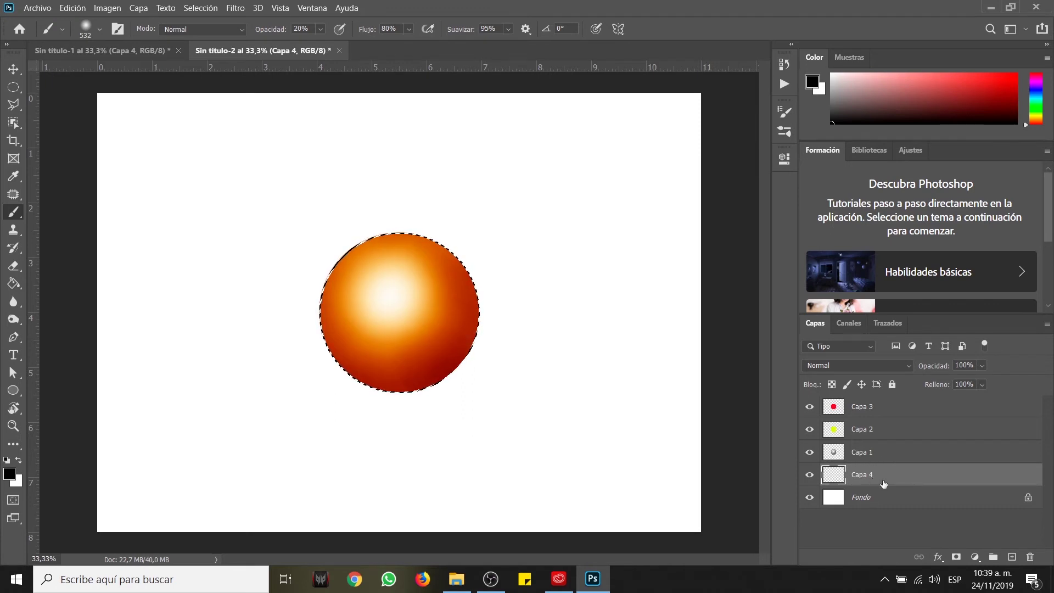
click(233, 7)
mouse_move(200, 9)
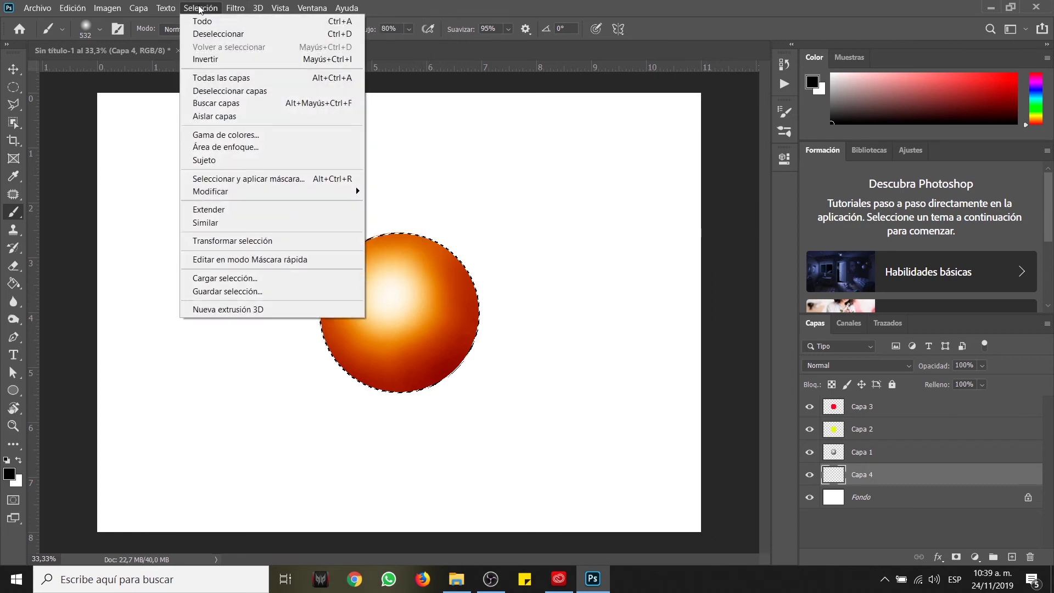
click(215, 59)
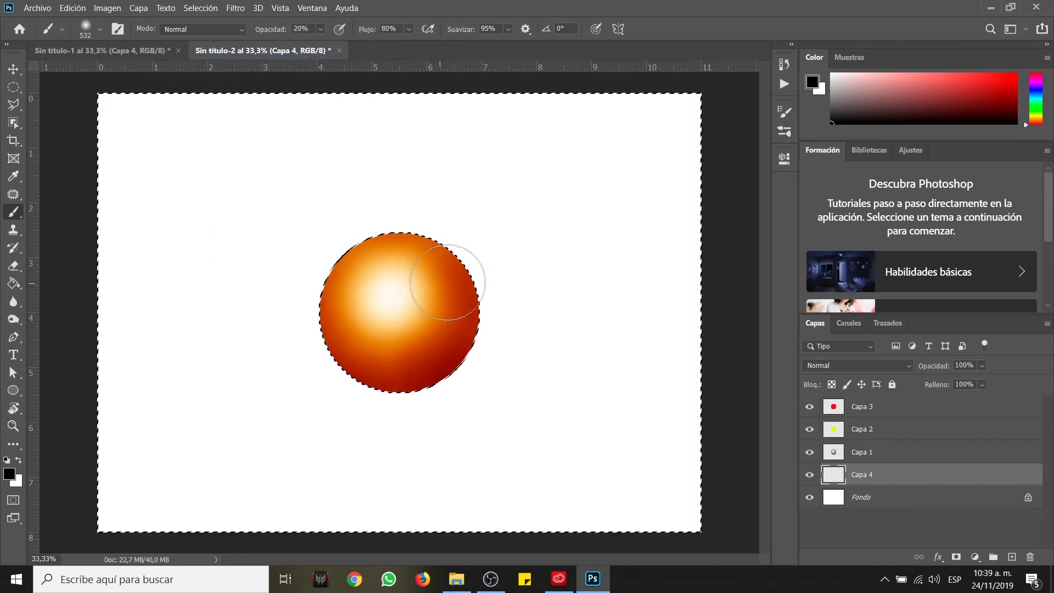
drag(205, 271, 181, 242)
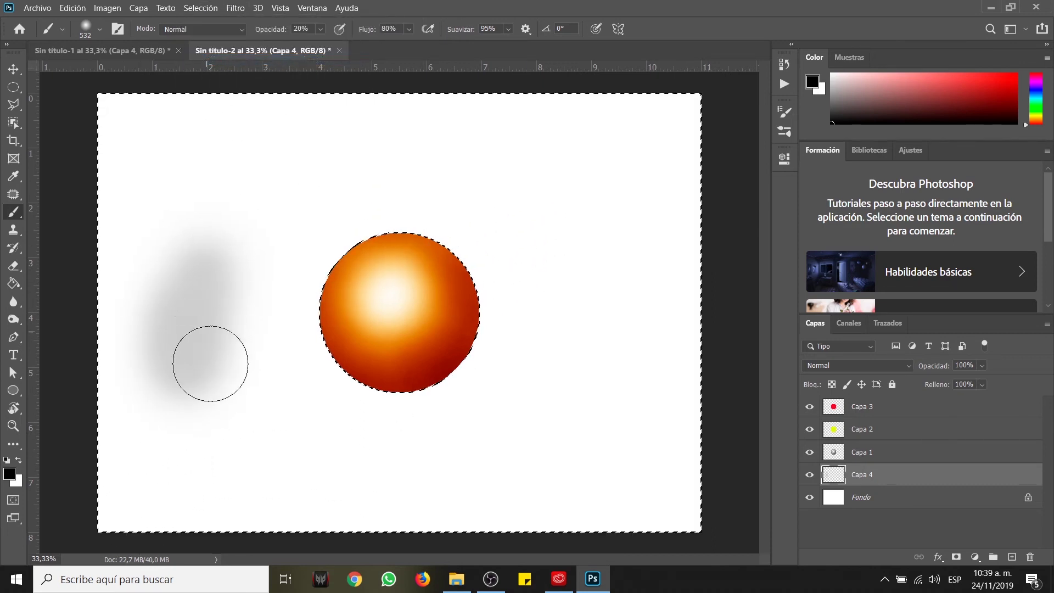
key(ctrl+z)
mouse_move(376, 303)
mouse_down()
mouse_move(415, 332)
mouse_move(437, 279)
mouse_up()
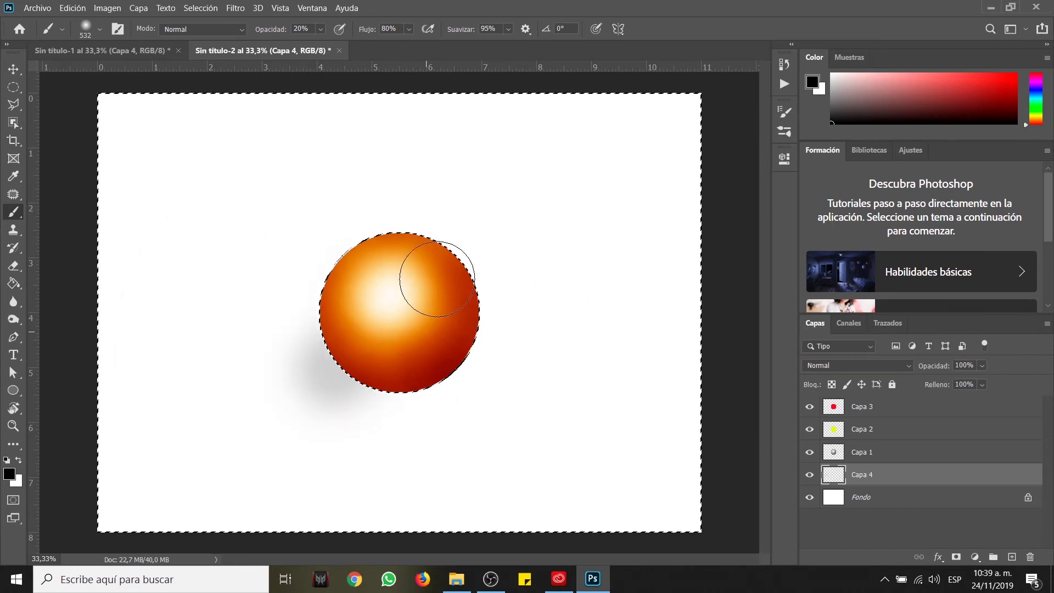
key(ctrl+z)
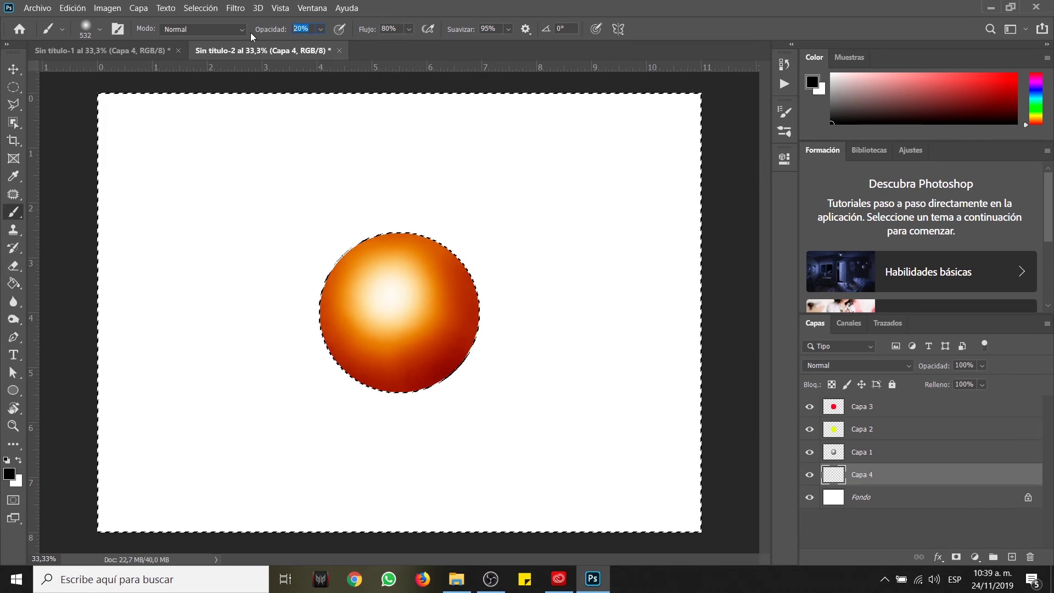
- Set the brush opacity to 8% and build up a soft black cast shadow below and right of the sphere on Capa 4
text(8)
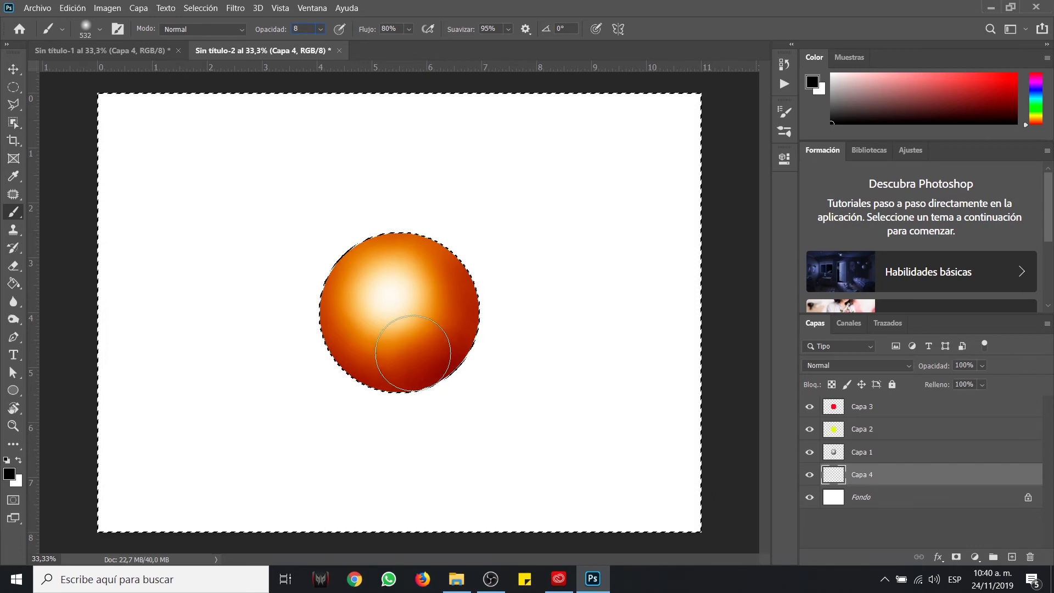
drag(407, 400, 537, 480)
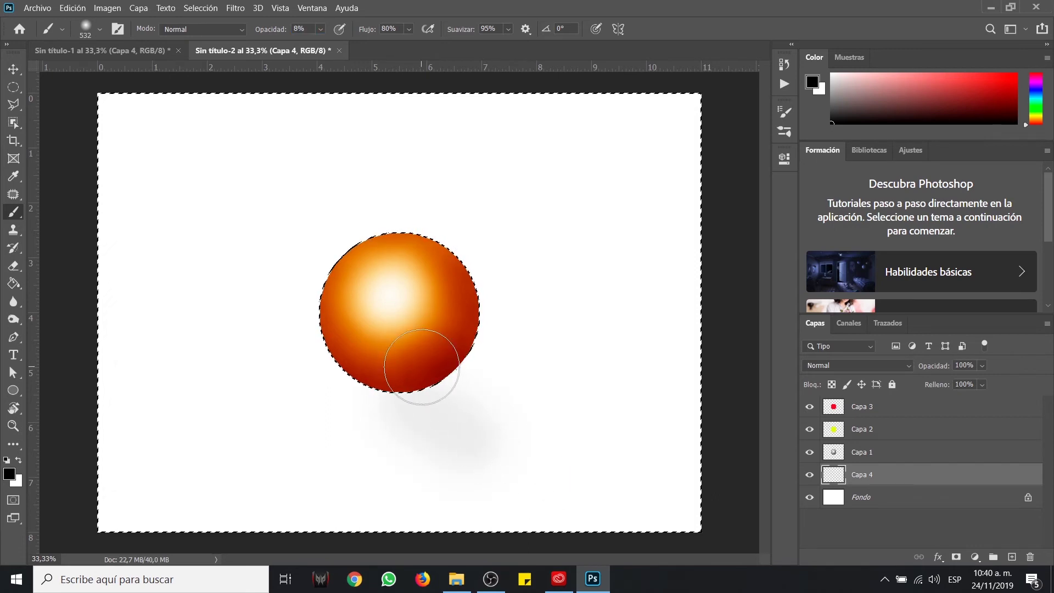
mouse_move(422, 367)
mouse_down()
mouse_move(539, 421)
mouse_move(470, 359)
mouse_move(554, 413)
mouse_move(462, 355)
mouse_move(544, 425)
mouse_move(426, 368)
mouse_move(526, 447)
mouse_move(446, 395)
mouse_move(476, 417)
mouse_up()
drag(398, 389, 412, 385)
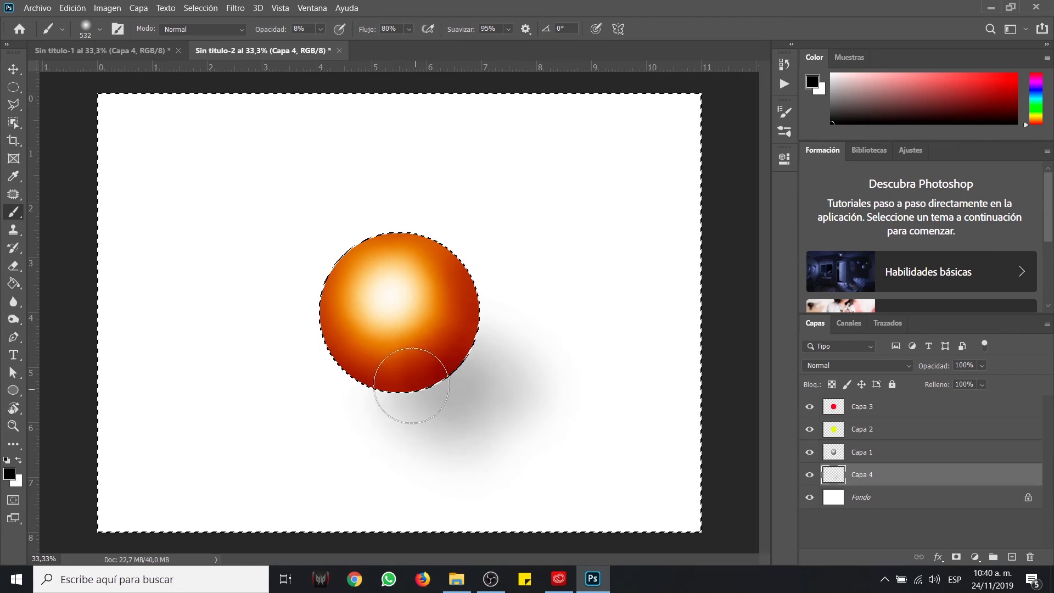
drag(465, 363, 502, 369)
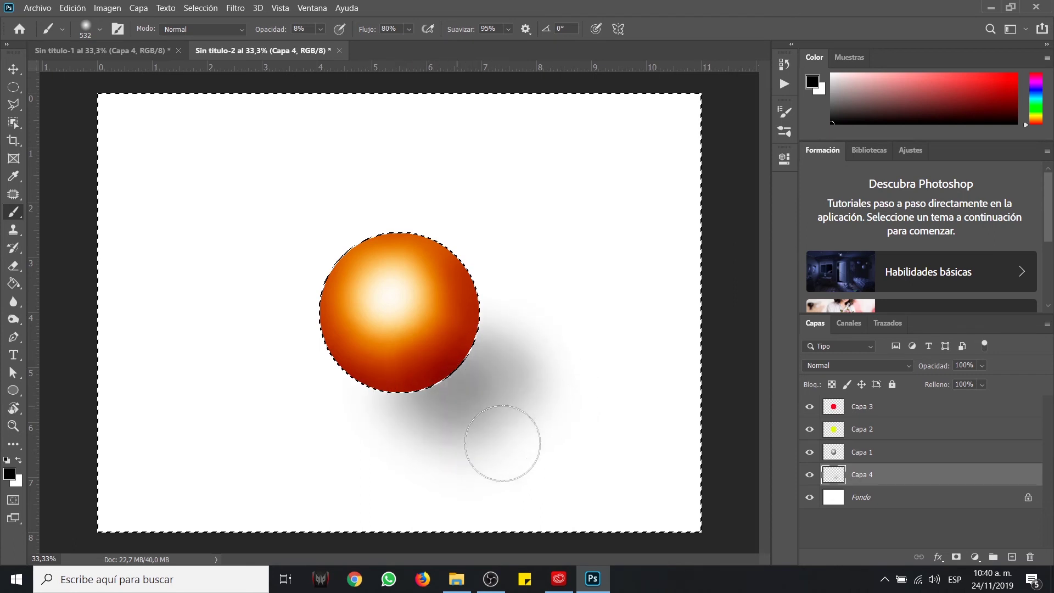
mouse_move(502, 443)
mouse_down()
mouse_move(415, 404)
mouse_move(514, 457)
mouse_move(497, 453)
mouse_move(456, 416)
mouse_move(549, 458)
mouse_move(462, 367)
mouse_up()
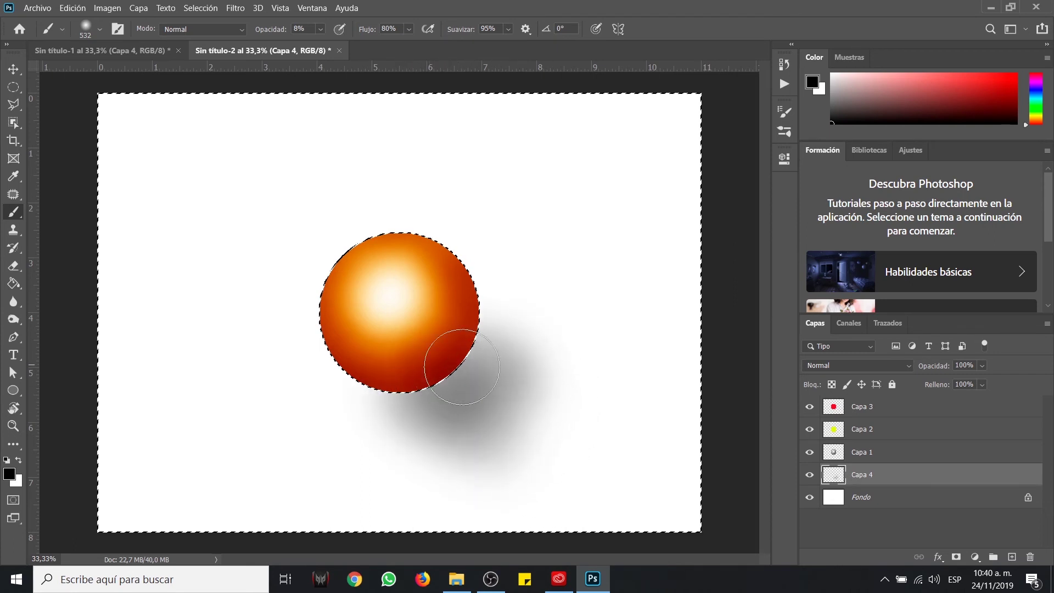
mouse_move(353, 377)
mouse_down()
mouse_move(440, 423)
mouse_move(339, 381)
mouse_move(462, 421)
mouse_move(444, 374)
mouse_move(510, 416)
mouse_move(469, 353)
mouse_move(525, 384)
mouse_move(427, 364)
mouse_move(519, 430)
mouse_move(397, 378)
mouse_move(508, 433)
mouse_move(385, 386)
mouse_move(430, 407)
mouse_move(448, 385)
mouse_move(500, 395)
mouse_move(468, 356)
mouse_move(563, 420)
mouse_move(480, 384)
mouse_move(551, 433)
mouse_move(405, 395)
mouse_move(493, 430)
mouse_move(389, 379)
mouse_move(511, 438)
mouse_move(453, 390)
mouse_move(556, 433)
mouse_move(398, 393)
mouse_move(428, 411)
mouse_move(356, 384)
mouse_move(464, 434)
mouse_move(495, 364)
mouse_move(544, 413)
mouse_move(516, 390)
mouse_move(503, 428)
mouse_move(500, 403)
mouse_move(501, 416)
mouse_move(545, 446)
mouse_move(512, 404)
mouse_move(535, 411)
mouse_move(415, 385)
mouse_move(481, 436)
mouse_move(362, 380)
mouse_move(484, 421)
mouse_move(414, 384)
mouse_move(464, 383)
mouse_up()
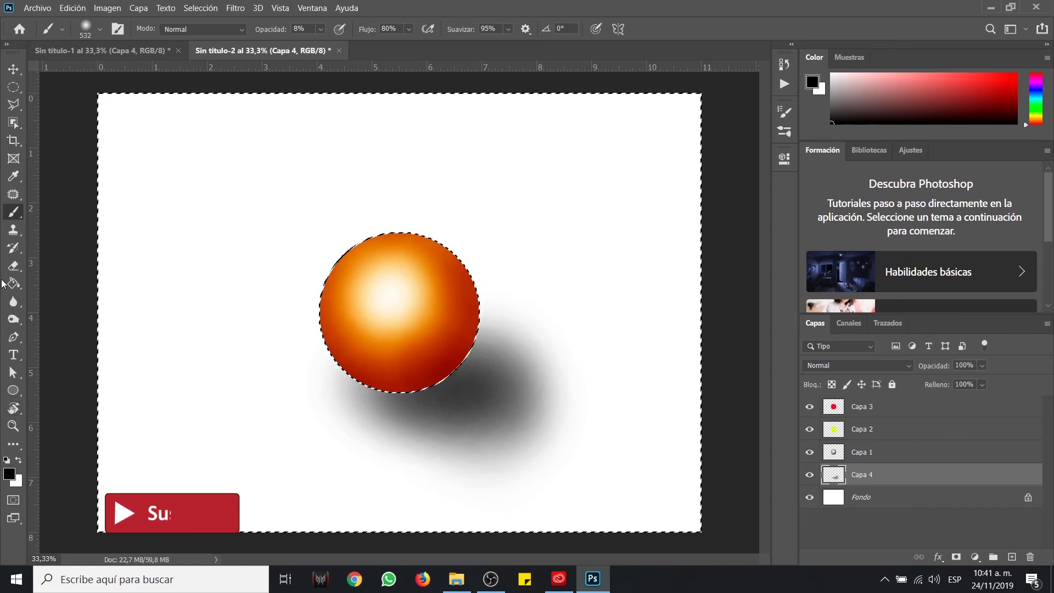
- Set up the Eraser with the soft Circular difuso tip, 10% opacity and 80% flow
key(e)
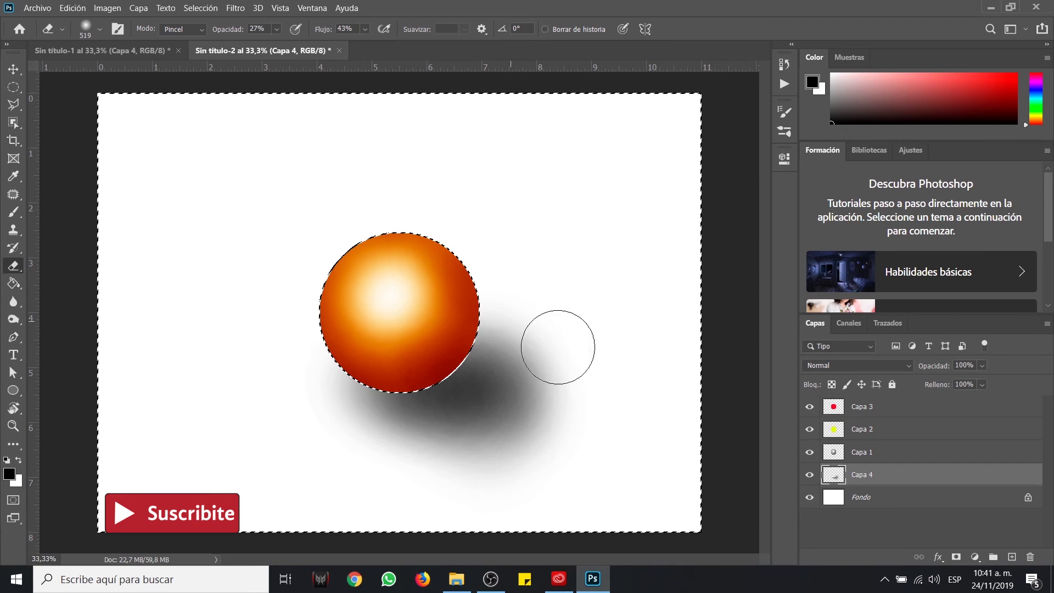
right_click(456, 338)
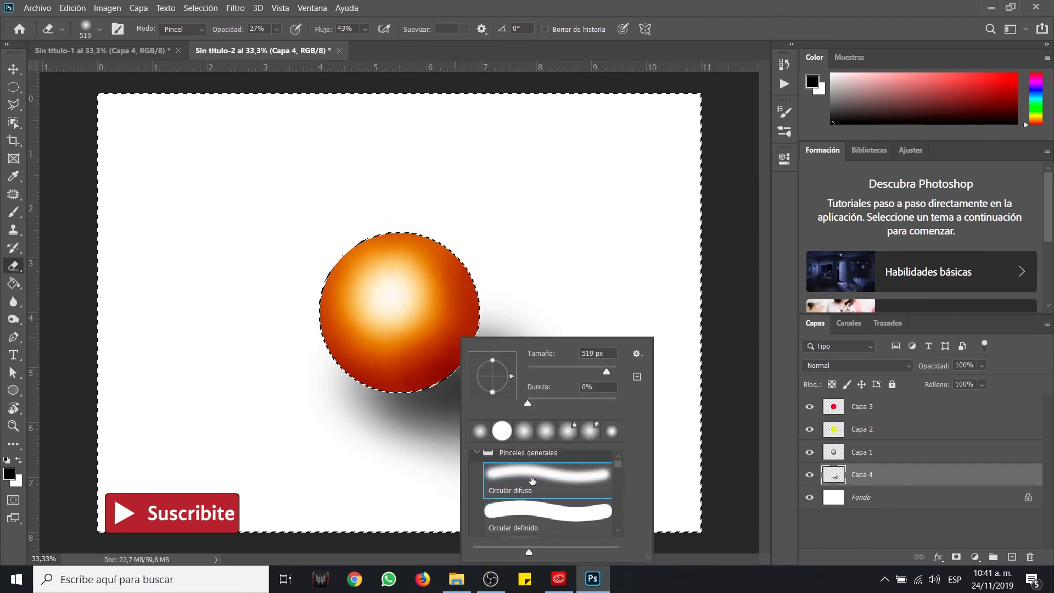
double_click(526, 480)
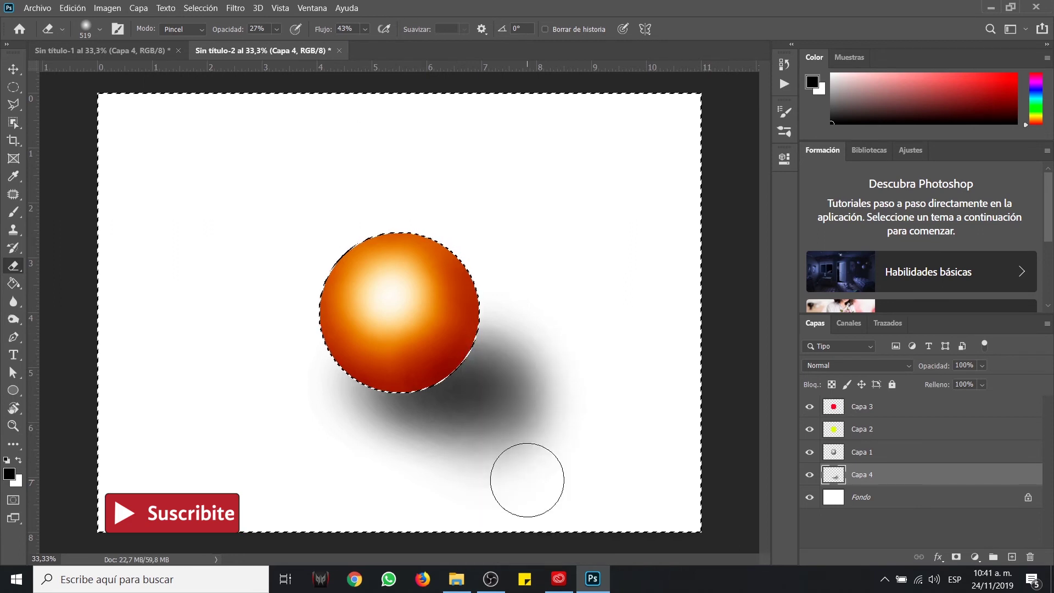
click(259, 29)
text(1)
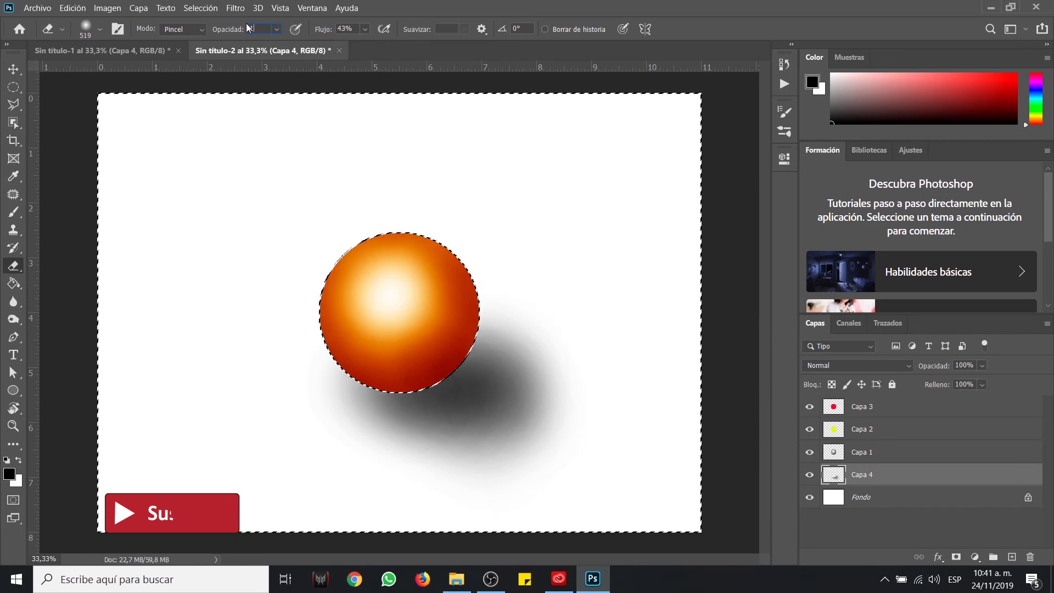
text(0)
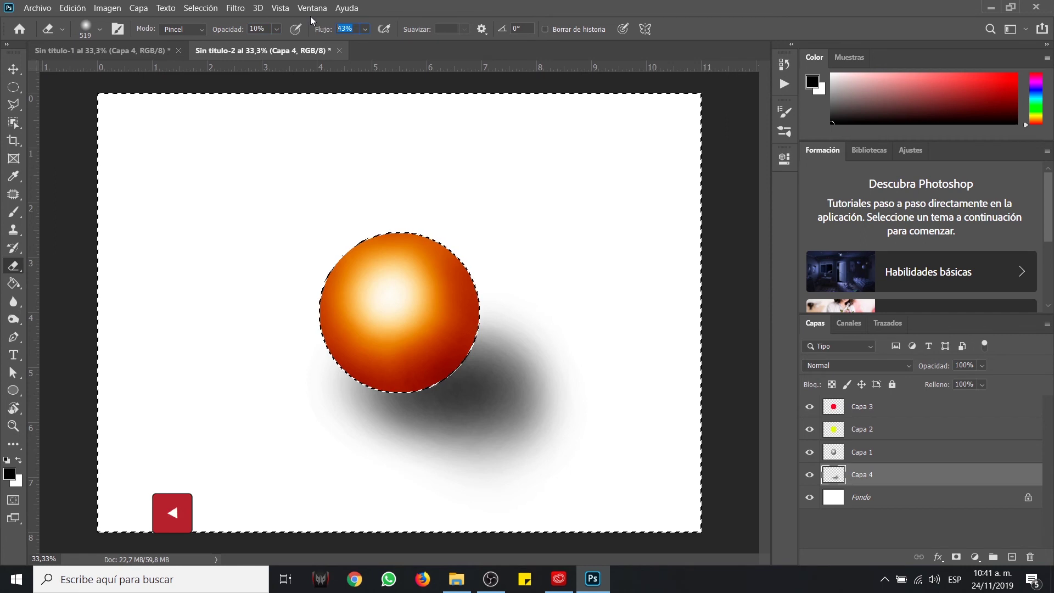
text(80)
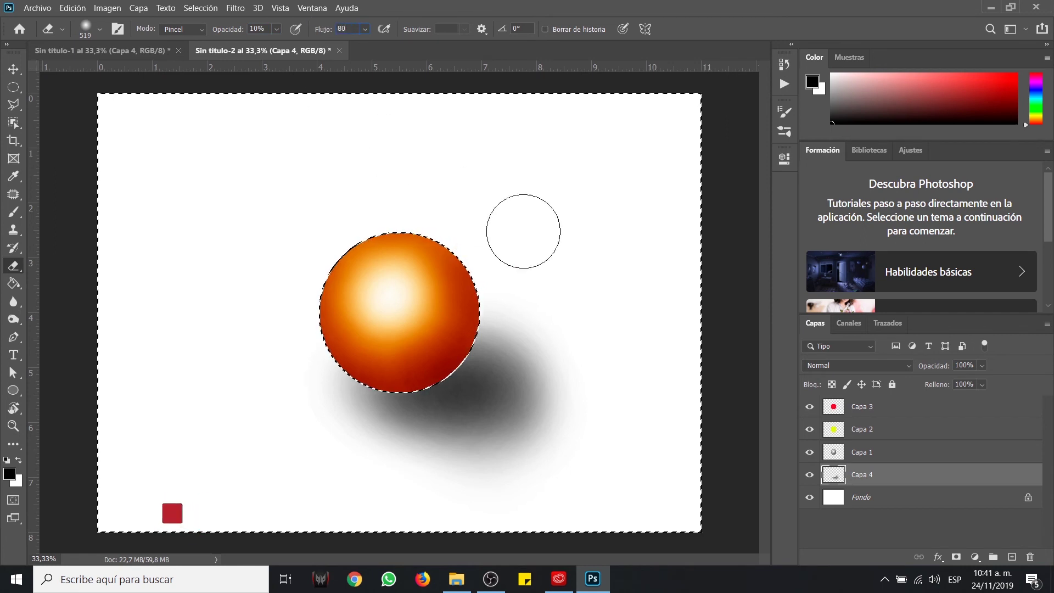
key(Return)
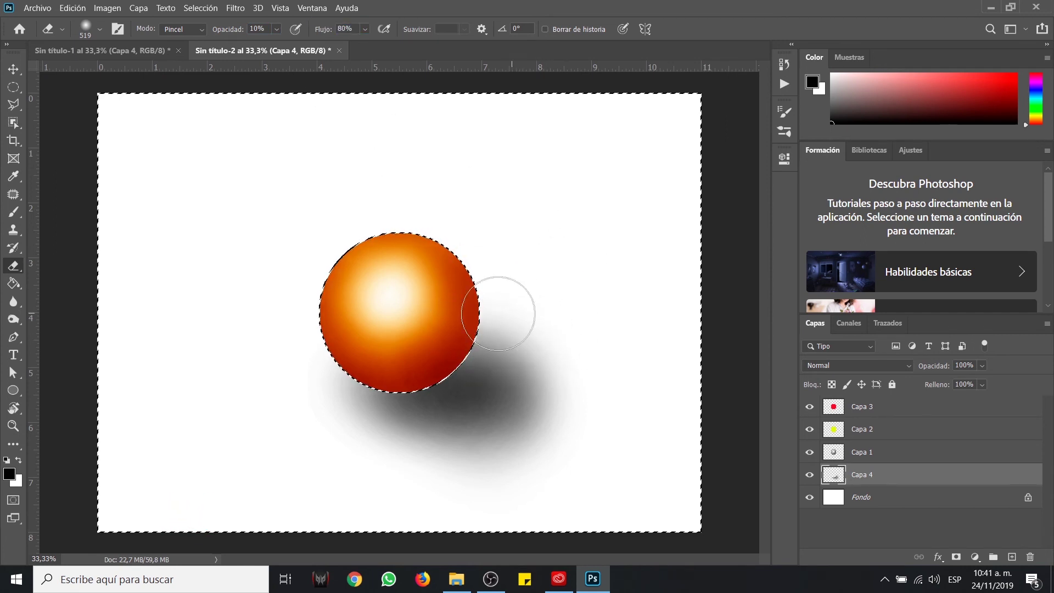
- Fade the outer edges of the cast shadow on Capa 4 with the Eraser and remove the selection
mouse_move(329, 424)
mouse_down()
mouse_move(419, 448)
mouse_move(391, 434)
mouse_move(546, 510)
mouse_move(484, 458)
mouse_move(589, 471)
mouse_move(540, 368)
mouse_move(599, 403)
mouse_move(495, 370)
mouse_move(565, 435)
mouse_move(469, 424)
mouse_move(545, 473)
mouse_move(289, 434)
mouse_move(378, 452)
mouse_up()
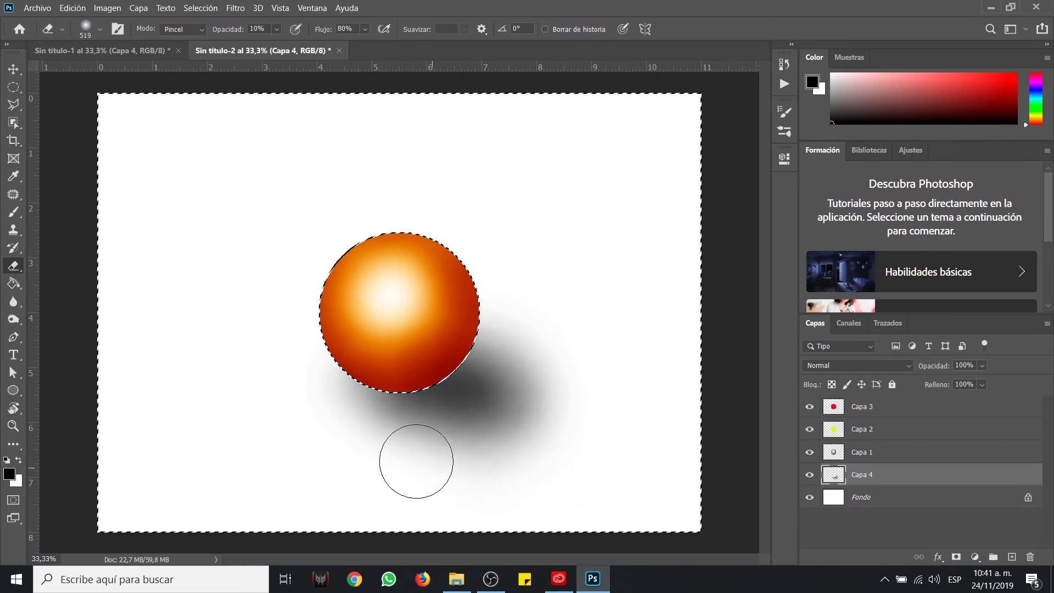
mouse_move(504, 327)
mouse_down()
mouse_move(591, 344)
mouse_move(593, 522)
mouse_move(395, 468)
mouse_move(543, 488)
mouse_move(631, 466)
mouse_move(584, 451)
mouse_move(495, 361)
mouse_move(603, 365)
mouse_move(506, 442)
mouse_move(546, 508)
mouse_move(484, 494)
mouse_move(364, 440)
mouse_move(510, 377)
mouse_move(472, 313)
mouse_move(623, 378)
mouse_move(470, 443)
mouse_move(405, 405)
mouse_move(610, 454)
mouse_move(543, 375)
mouse_move(141, 433)
mouse_move(285, 386)
mouse_move(306, 357)
mouse_move(310, 447)
mouse_move(297, 384)
mouse_move(372, 457)
mouse_move(404, 459)
mouse_move(565, 421)
mouse_move(607, 386)
mouse_move(560, 349)
mouse_up()
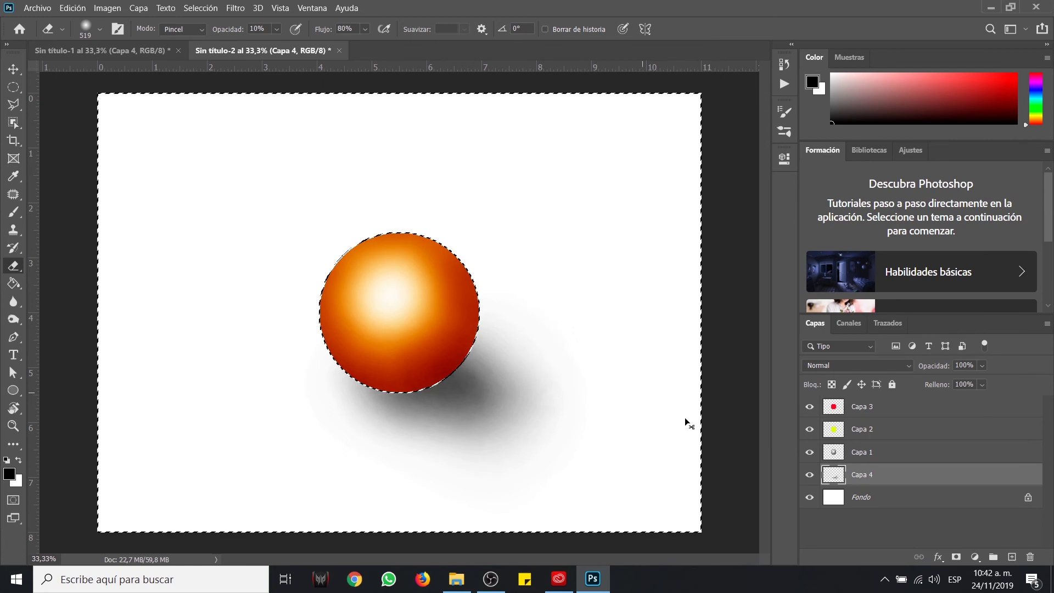
key(ctrl+d)
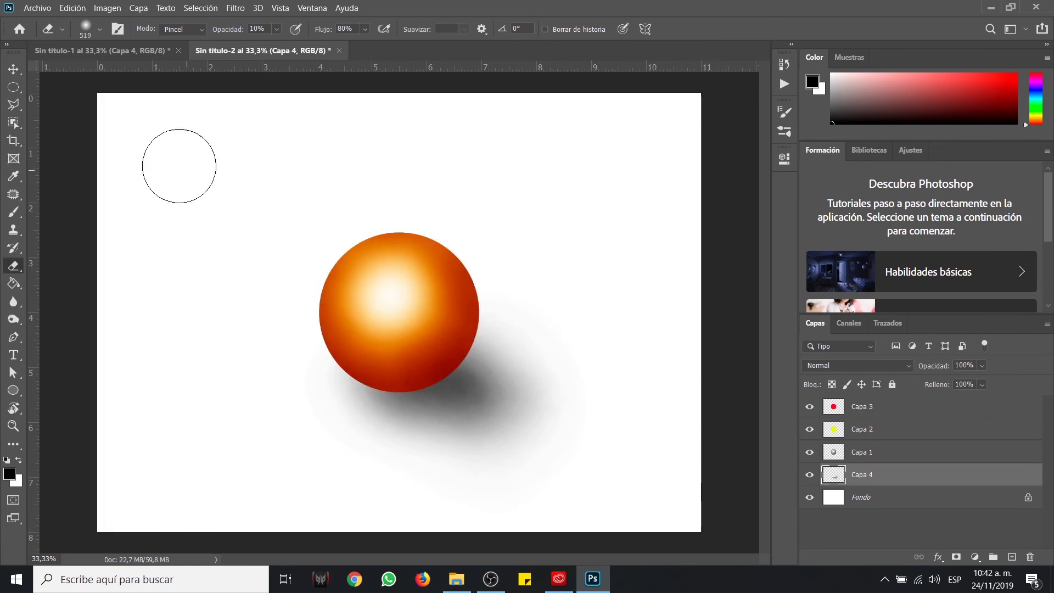
- Compare the finished sphere with the one in the Sin título-1 document
click(130, 47)
click(282, 43)
click(130, 55)
click(272, 58)
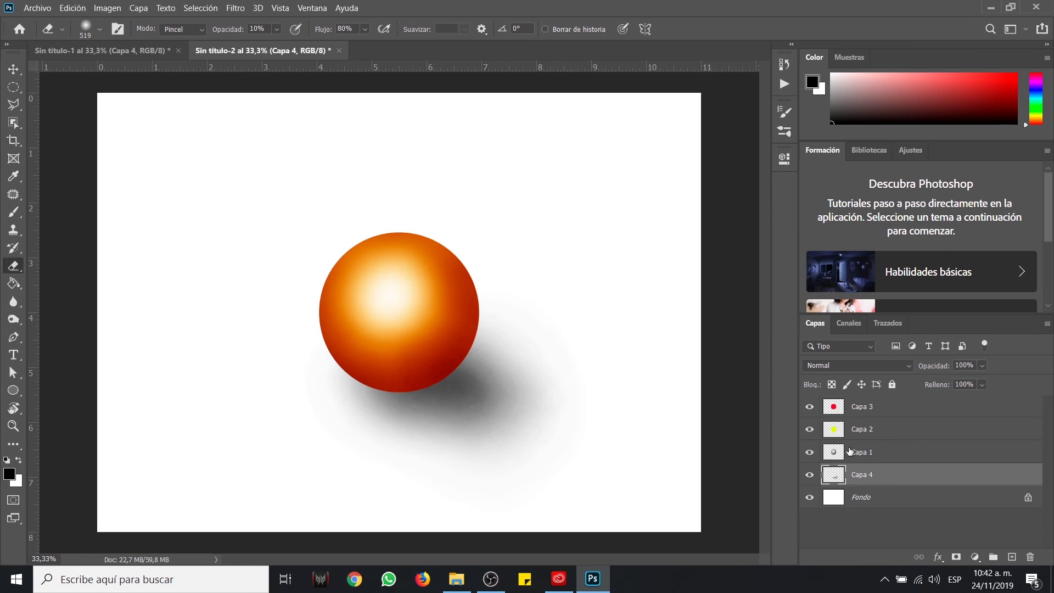
- Lightly erase the dark shading along the sphere's lower-right and right rim on Capa 1
click(877, 454)
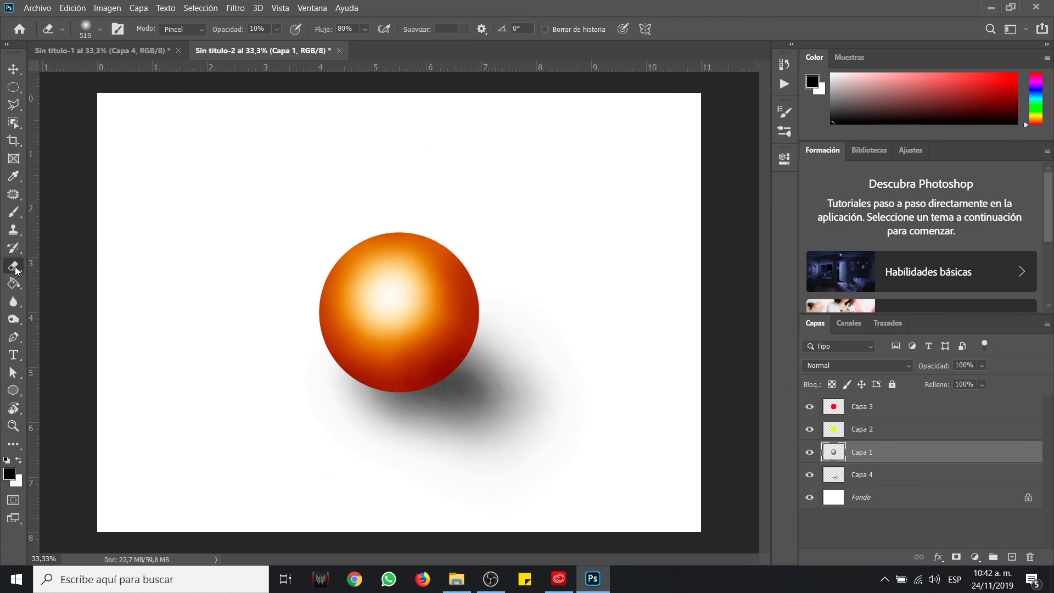
alt+right_click(494, 207)
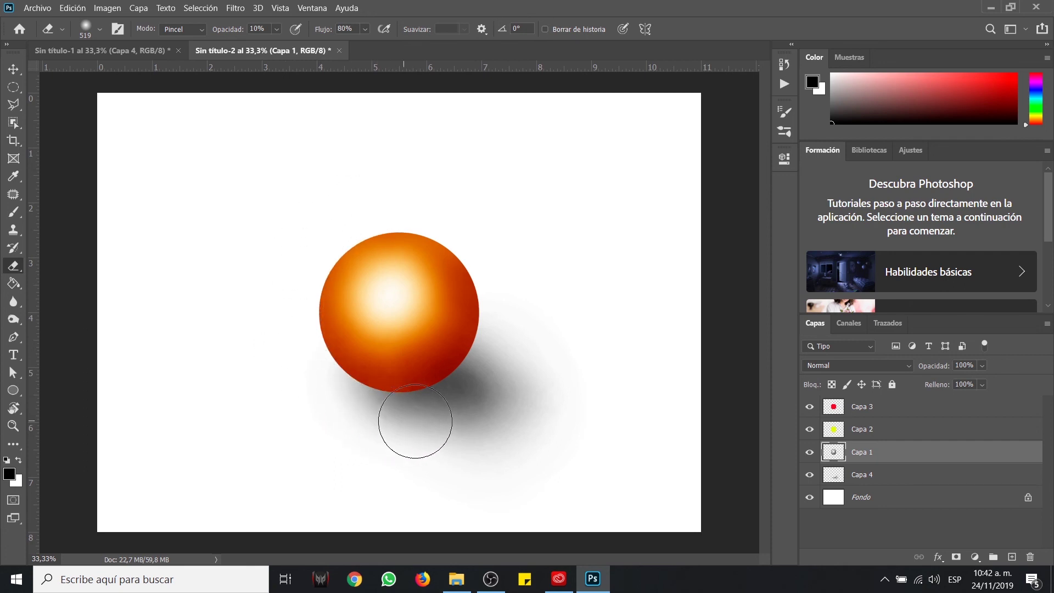
mouse_move(478, 392)
mouse_down()
mouse_move(513, 287)
mouse_move(496, 247)
mouse_up()
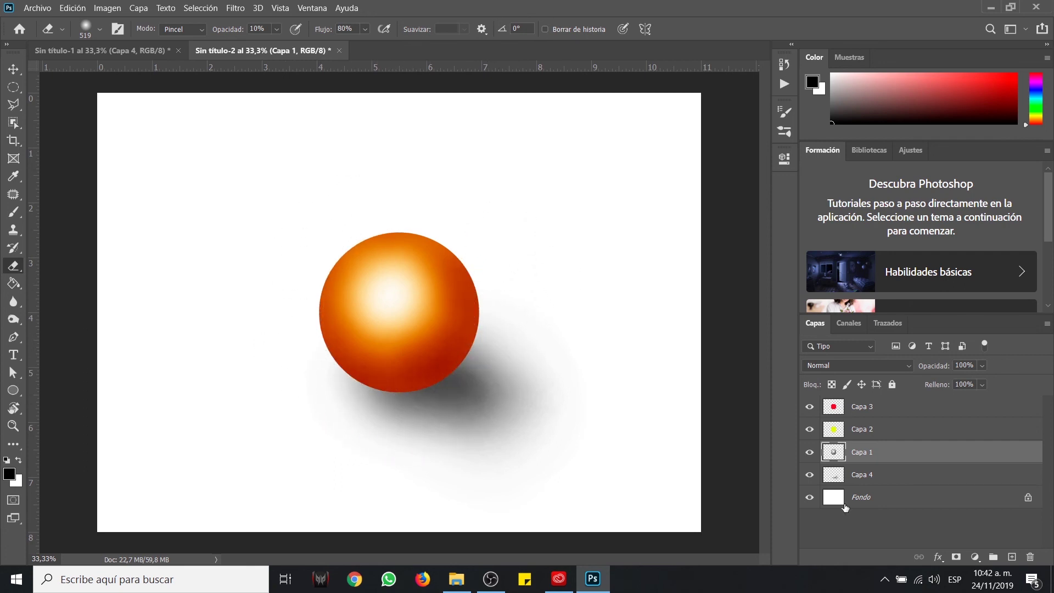
- Lightly erase along the sphere's upper-right edge on the colour layers Capa 2 and Capa 3
click(869, 437)
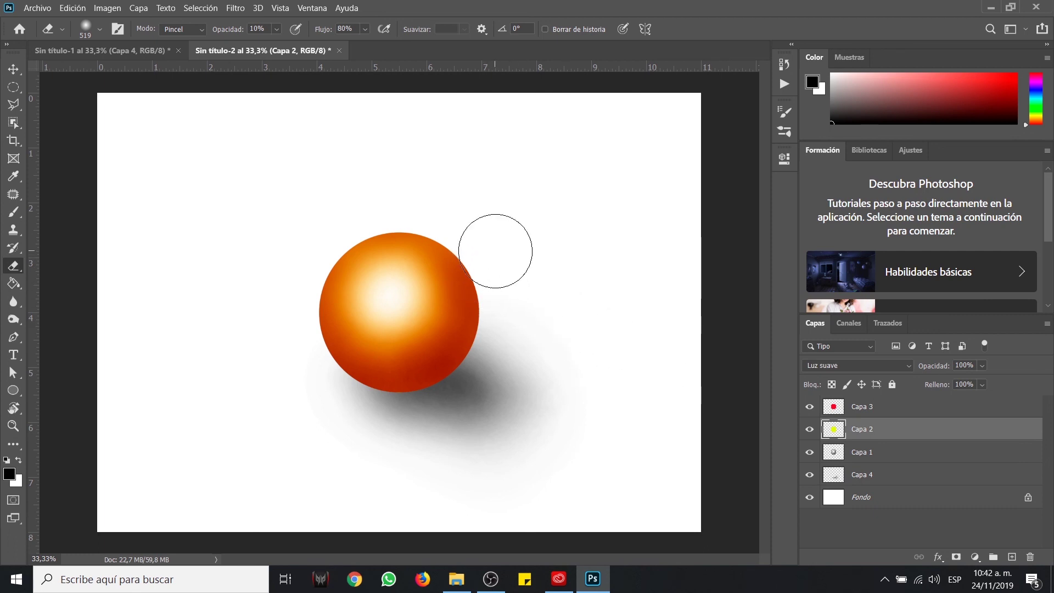
mouse_move(488, 242)
mouse_down()
mouse_move(438, 203)
mouse_move(369, 196)
mouse_move(311, 243)
mouse_move(285, 349)
mouse_move(341, 405)
mouse_move(405, 426)
mouse_move(461, 404)
mouse_move(511, 301)
mouse_up()
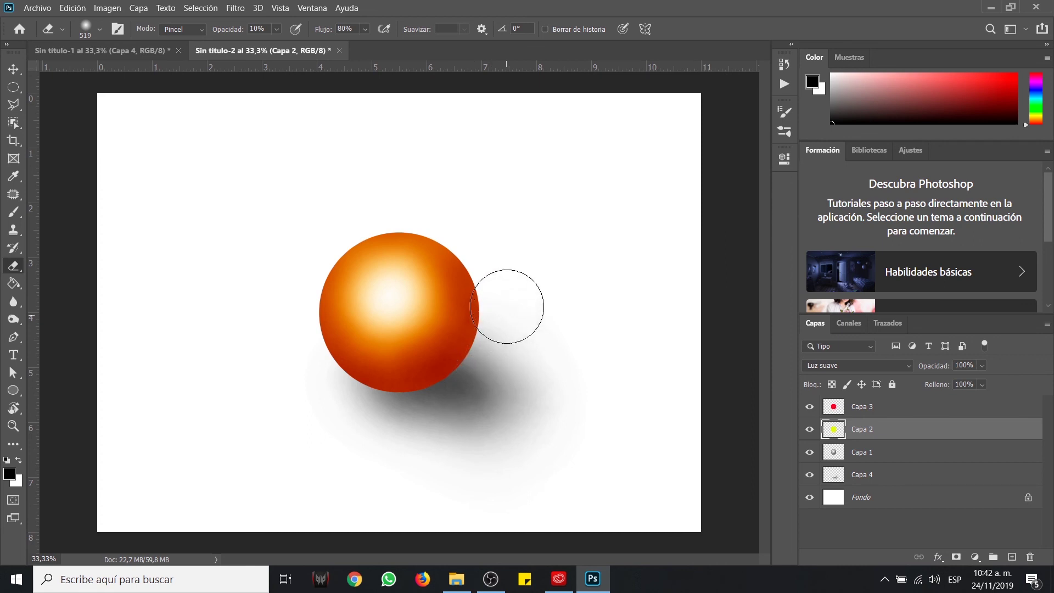
click(884, 407)
mouse_move(457, 226)
mouse_down()
mouse_move(377, 204)
mouse_move(322, 225)
mouse_move(279, 318)
mouse_move(325, 390)
mouse_move(405, 432)
mouse_move(451, 415)
mouse_move(497, 366)
mouse_move(513, 320)
mouse_move(504, 261)
mouse_up()
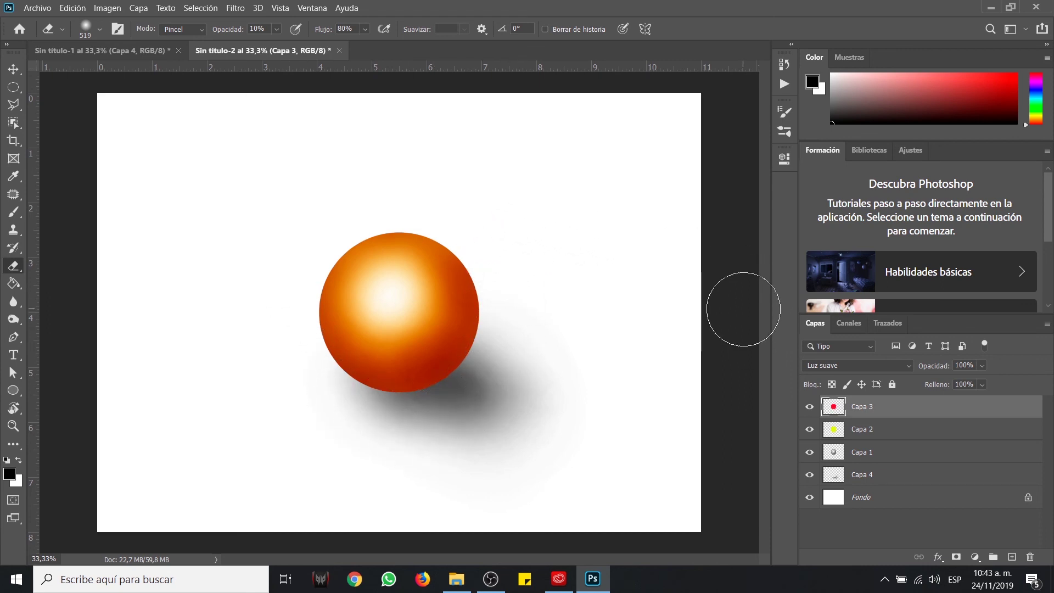